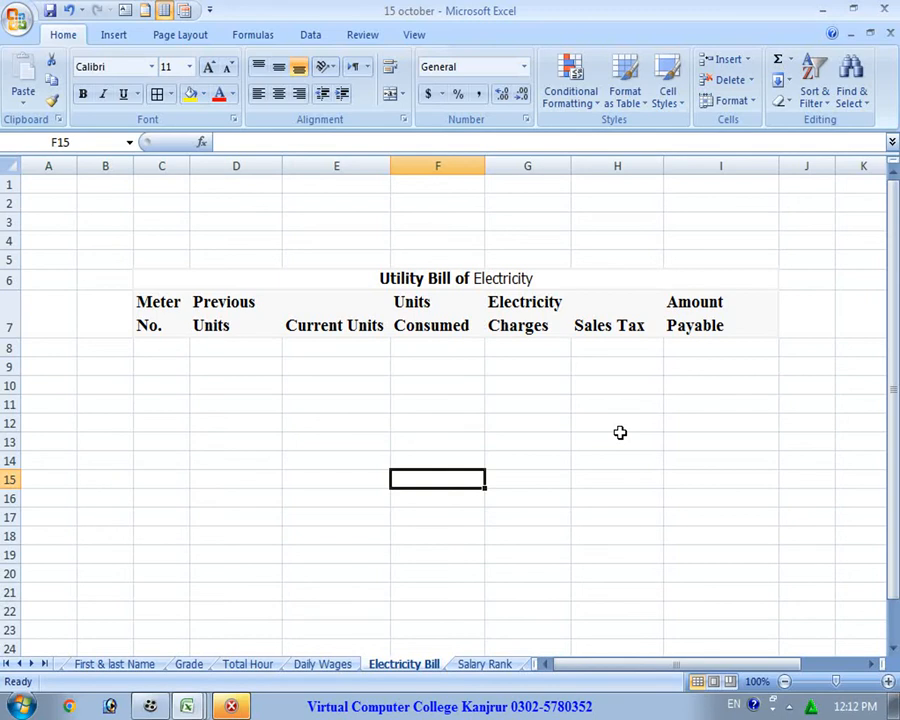
# - Enter a seven-digit and an eight-digit sample meter number in C8 and C9 under Meter No
pyautogui.click(888, 682)
pyautogui.click(888, 682)
pyautogui.click(888, 682)
pyautogui.click(888, 682)
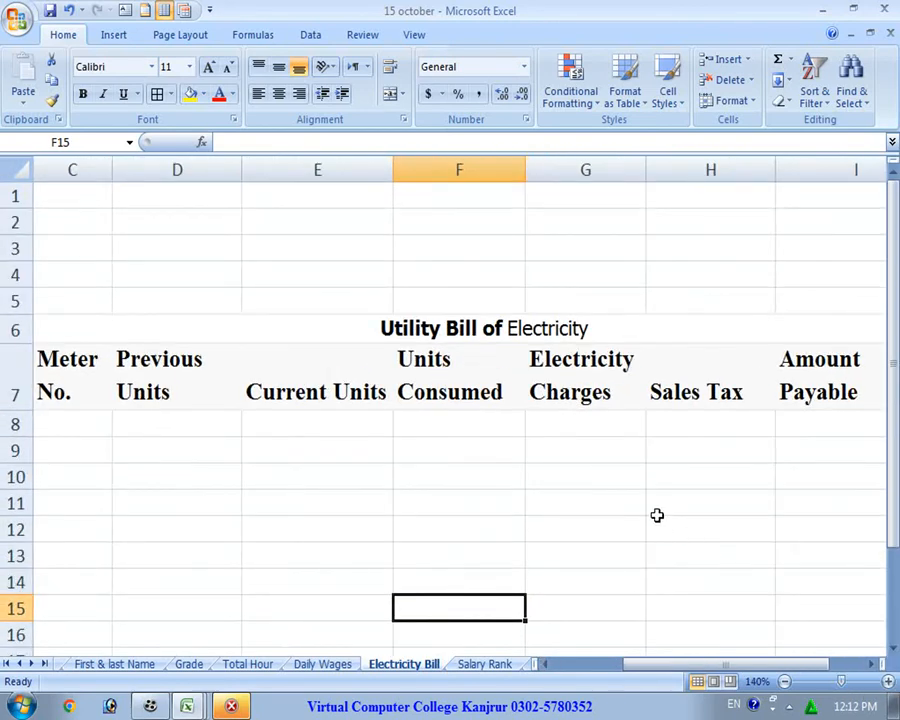
pyautogui.click(785, 681)
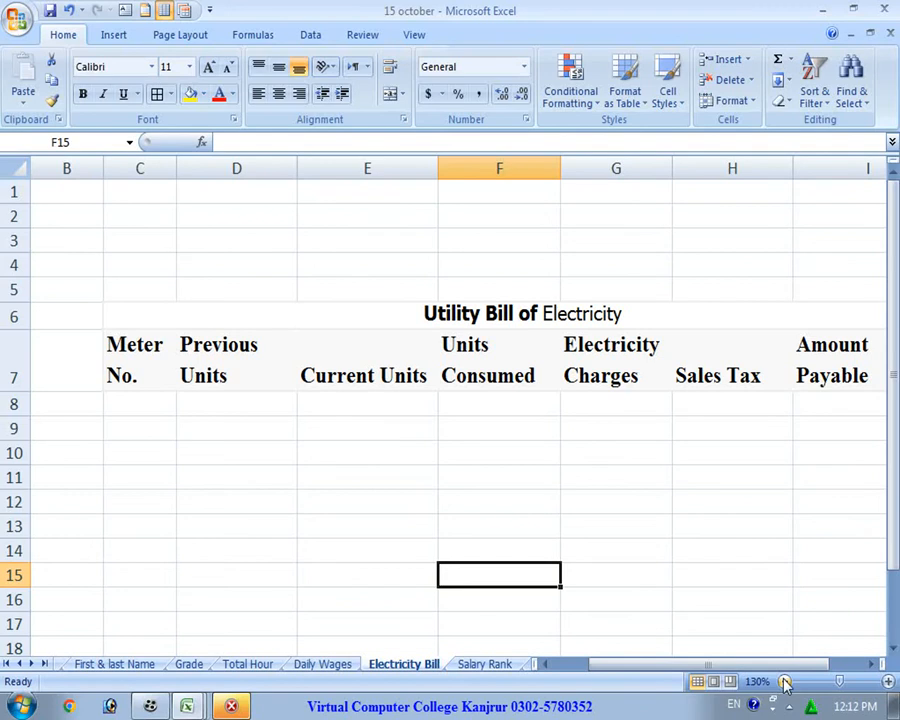
pyautogui.click(785, 681)
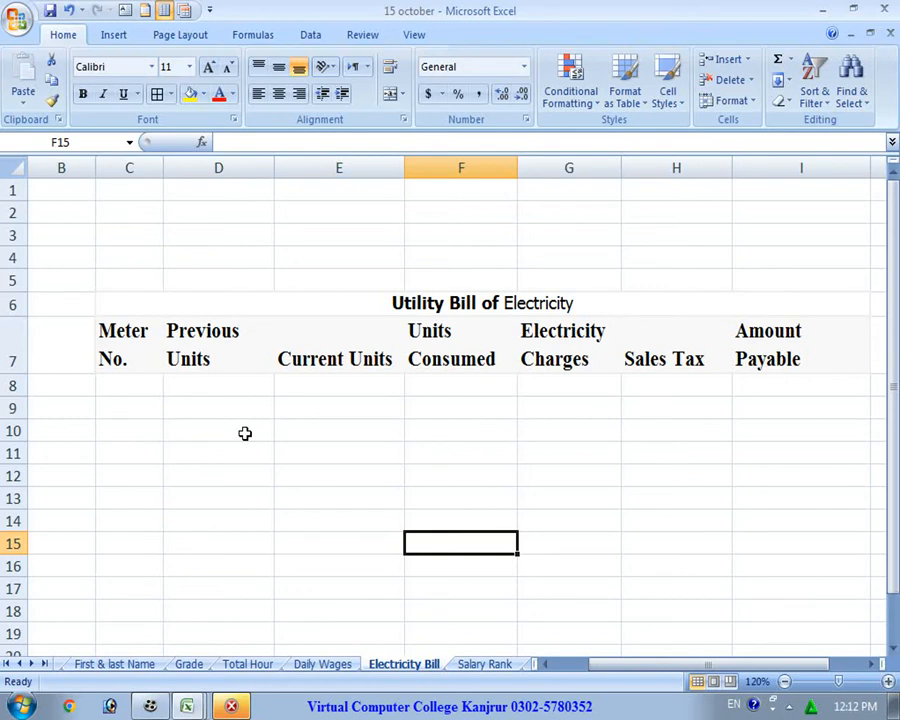
pyautogui.click(178, 423)
pyautogui.click(137, 381)
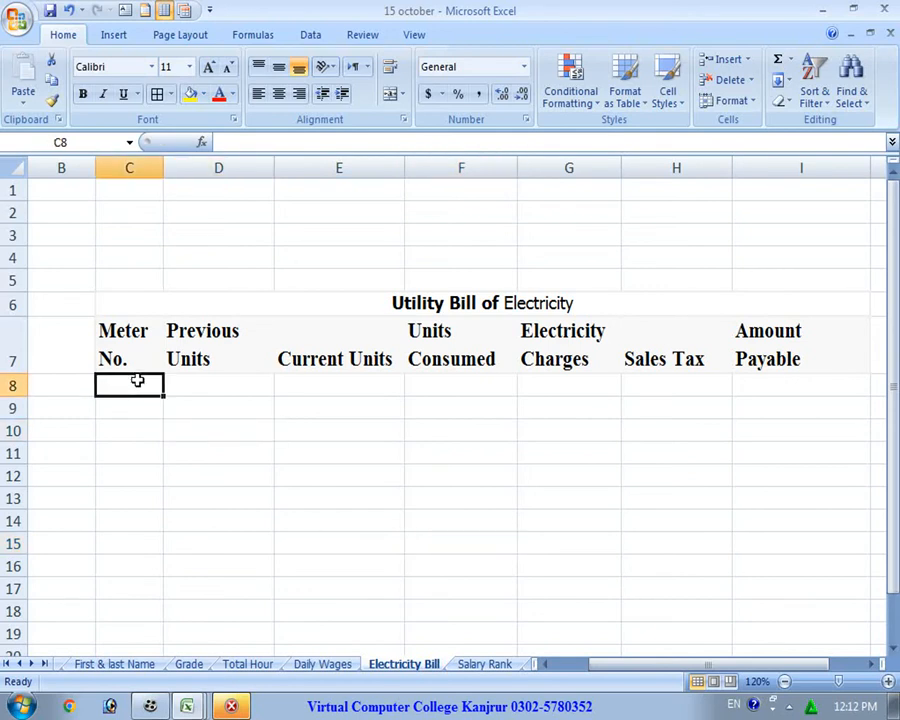
pyautogui.write('123')
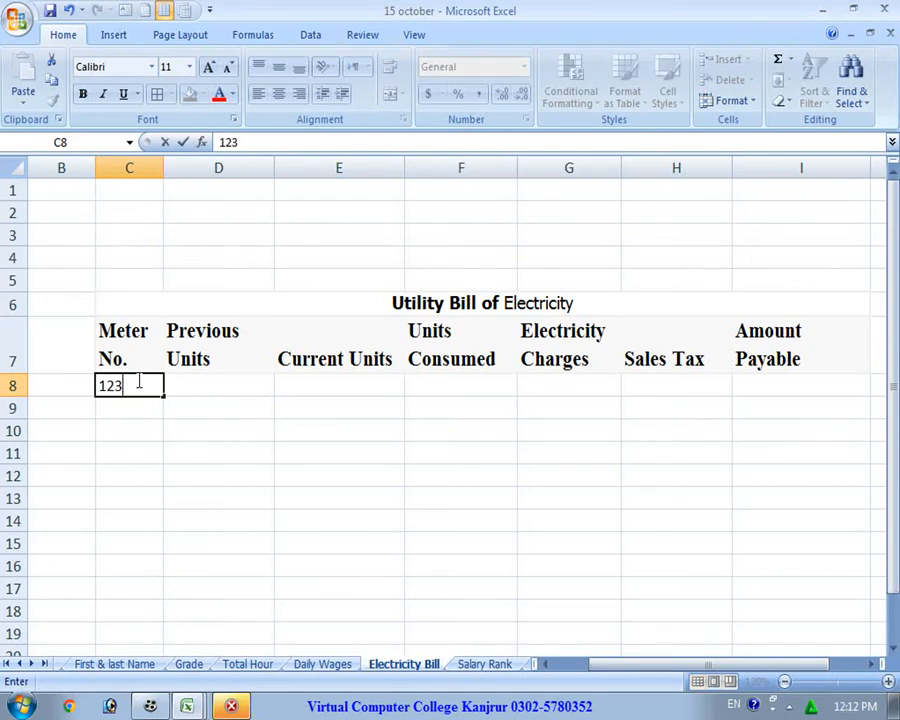
pyautogui.write('4567')
pyautogui.press('Return')
pyautogui.write('12345678')
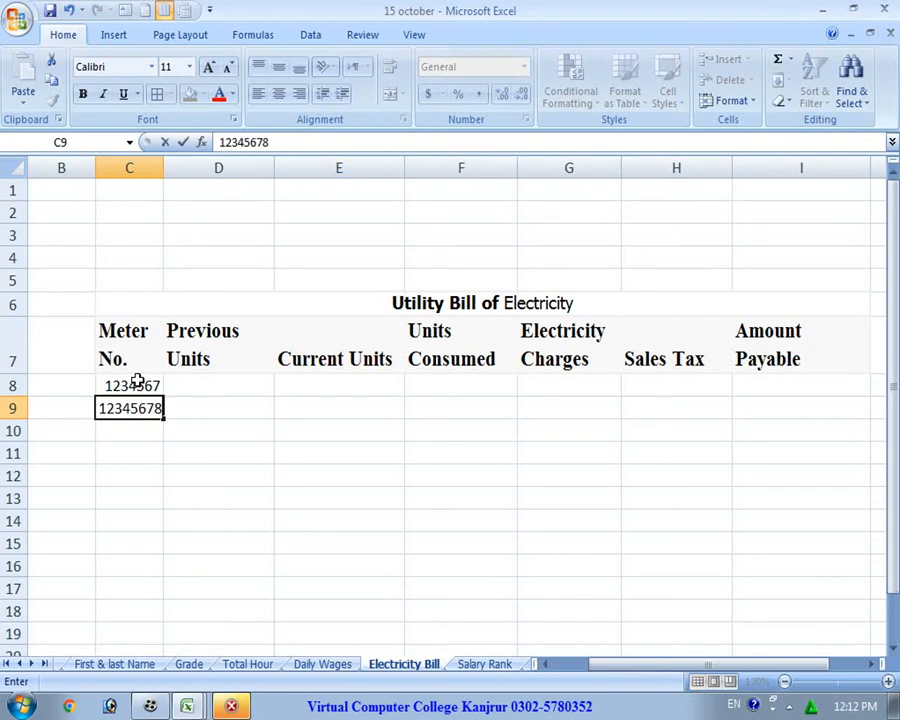
pyautogui.press('Return')
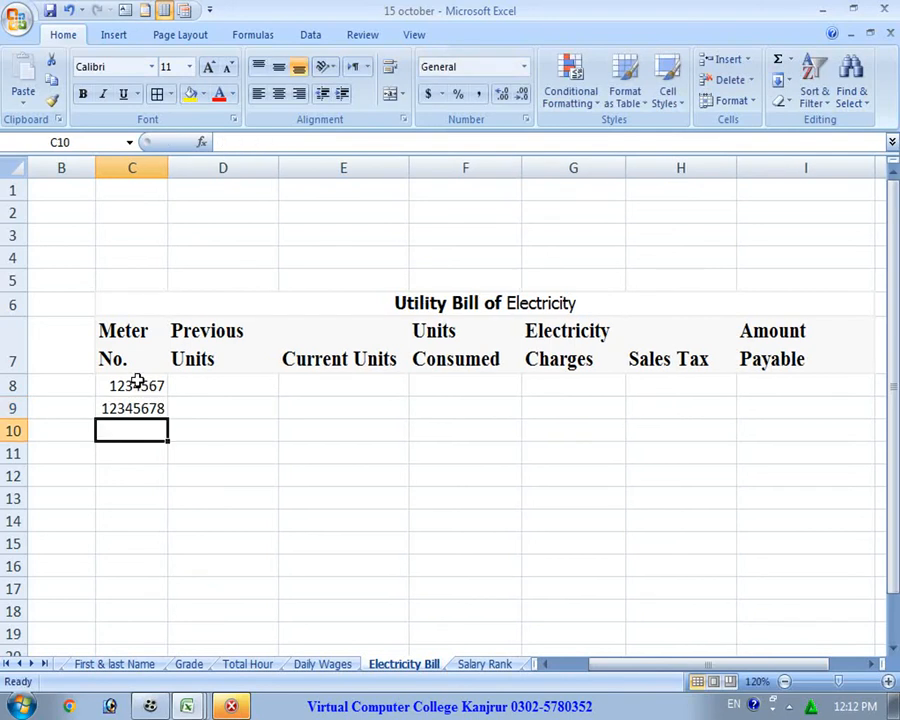
# - Extend the two meter numbers in C8:C9 as a filled series down column C past row 20
pyautogui.moveTo(137, 383); pyautogui.dragTo(139, 400)
pyautogui.moveTo(60, 343); pyautogui.dragTo(63, 380)
pyautogui.moveTo(143, 389); pyautogui.dragTo(169, 589)
pyautogui.click(233, 455)
pyautogui.scroll(2, 228, 447)
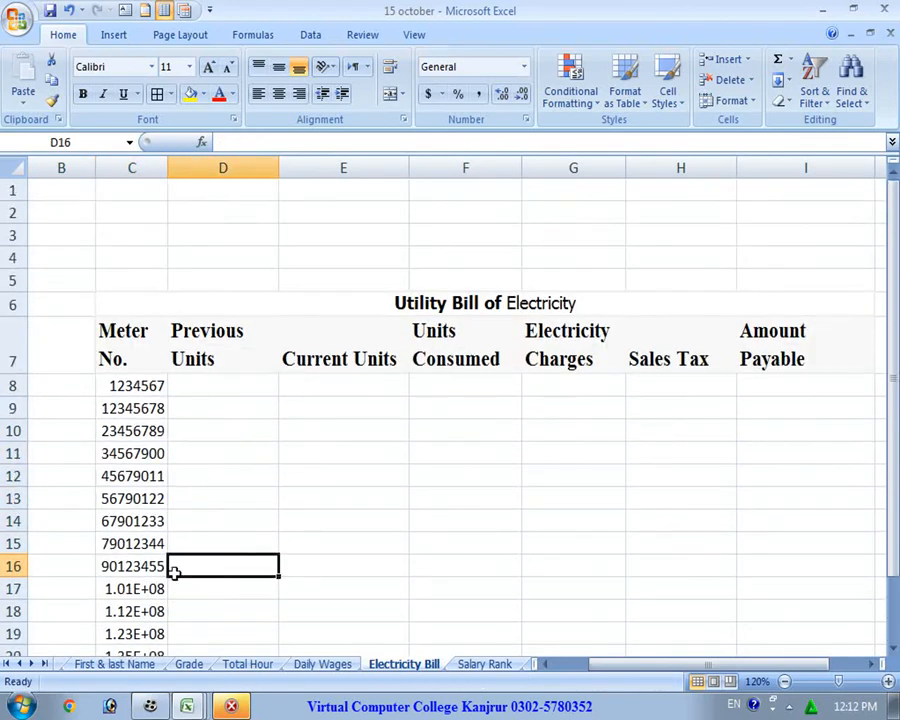
# - Enter the Previous Units values 360, 450, 250 and 350 in D8:D11
pyautogui.click(221, 391)
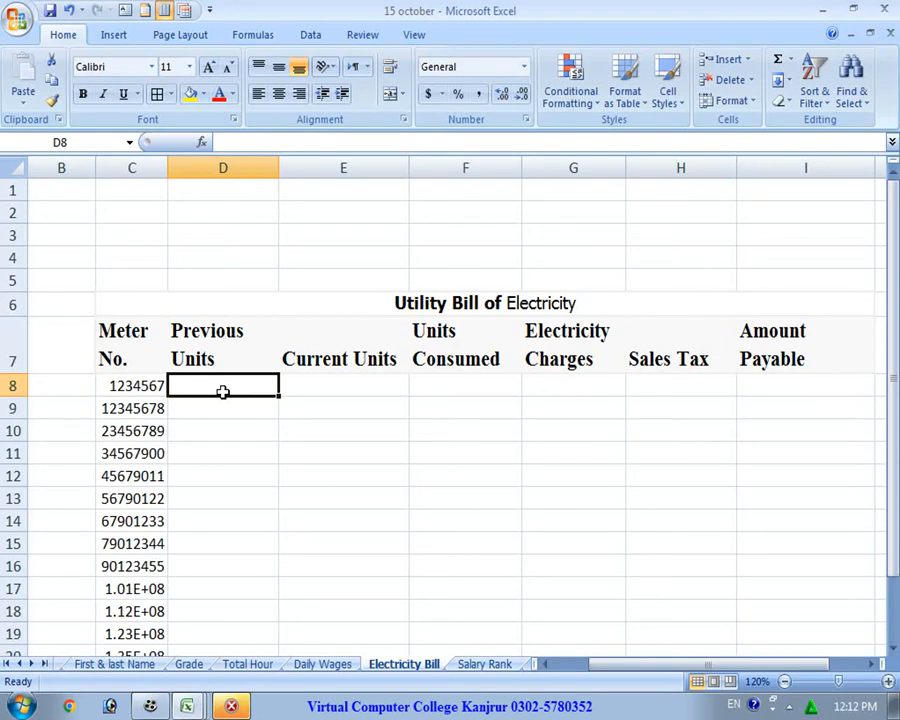
pyautogui.write('360')
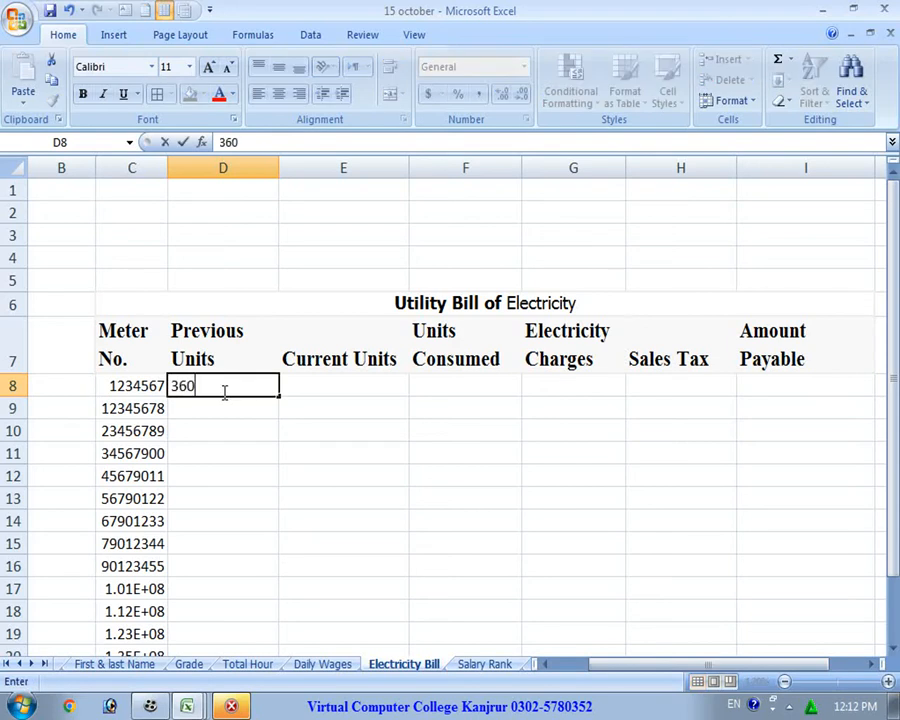
pyautogui.press('Return')
pyautogui.click(145, 392)
pyautogui.click(211, 410)
pyautogui.write('450')
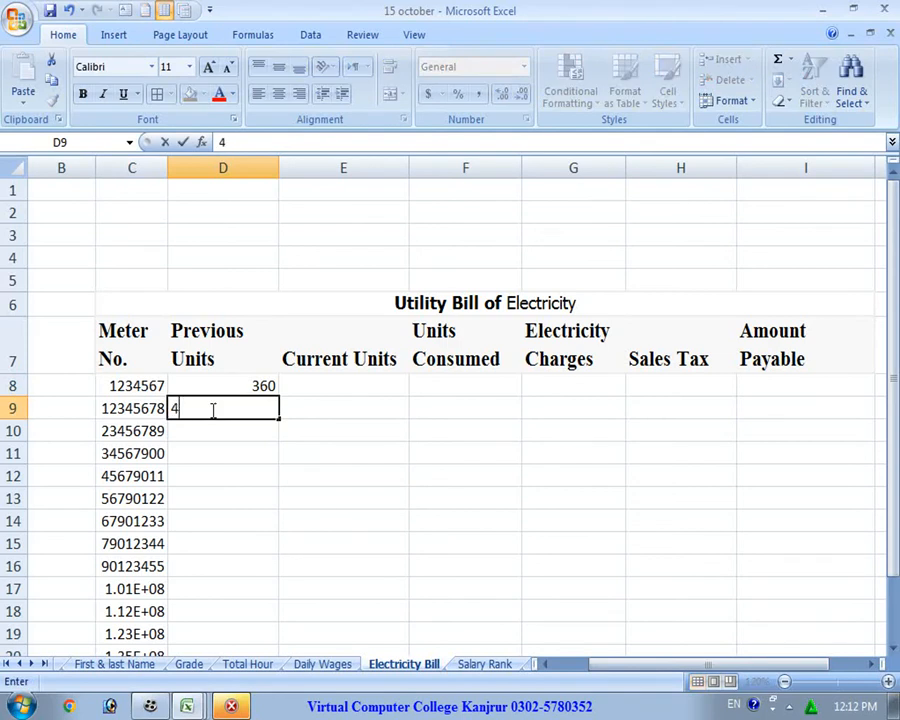
pyautogui.press('Return')
pyautogui.write('250')
pyautogui.press('Return')
pyautogui.write('350')
pyautogui.press('Return')
# - Enter the Previous Units values 140, 250, 350, 250 and 144 in D12:D16
pyautogui.write('140')
pyautogui.press('Return')
pyautogui.write('250')
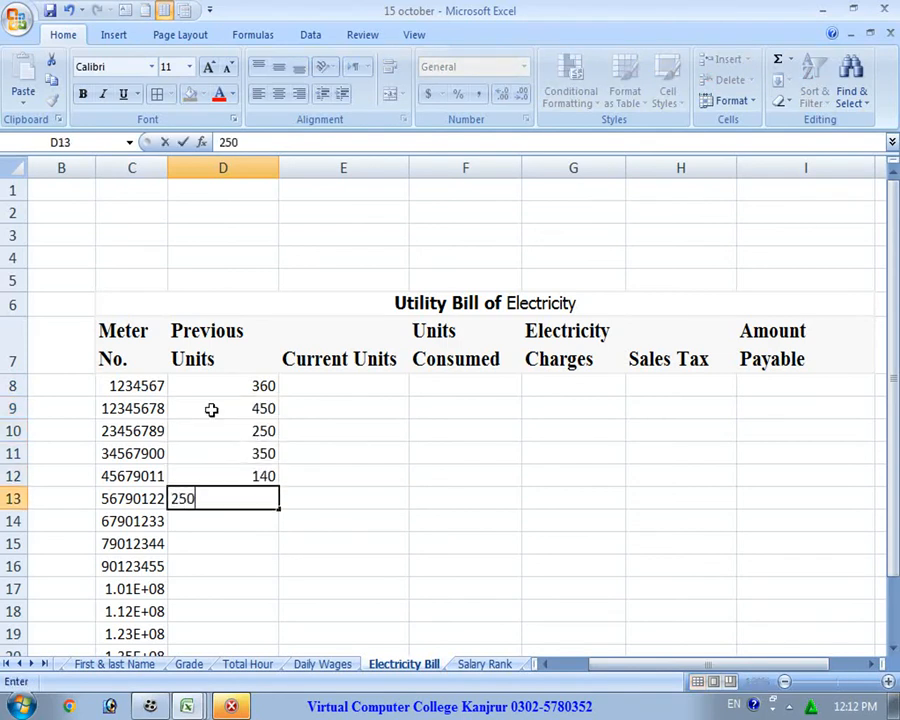
pyautogui.press('Return')
pyautogui.write('350')
pyautogui.press('Return')
pyautogui.write('250')
pyautogui.press('Return')
pyautogui.write('144')
pyautogui.press('Return')
# - Enter the Previous Units values 255, 666 and 25 in D17:D19
pyautogui.write('255')
pyautogui.press('Return')
pyautogui.write('666')
pyautogui.press('Return')
pyautogui.write('25')
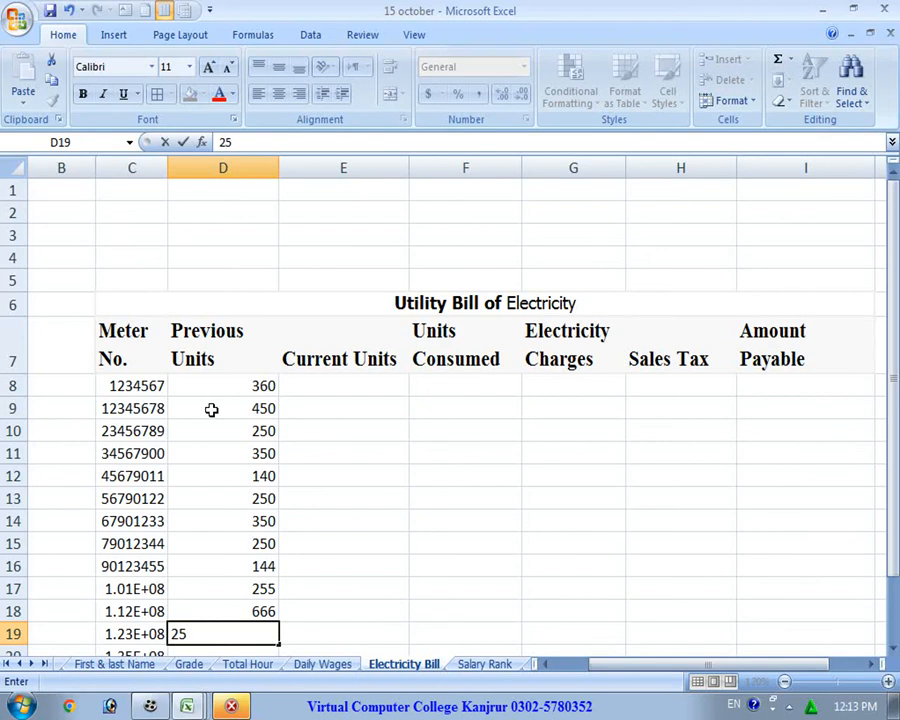
pyautogui.press('Return')
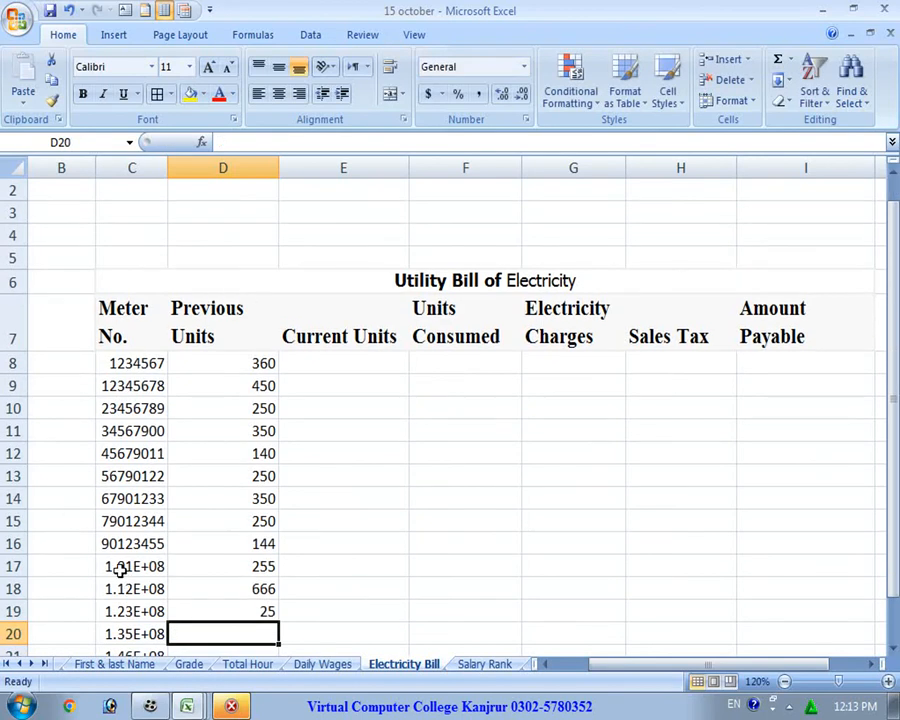
# - Clear the surplus meter numbers and Previous Units values in C17:D20
pyautogui.moveTo(118, 566); pyautogui.dragTo(276, 630)
pyautogui.press('Delete')
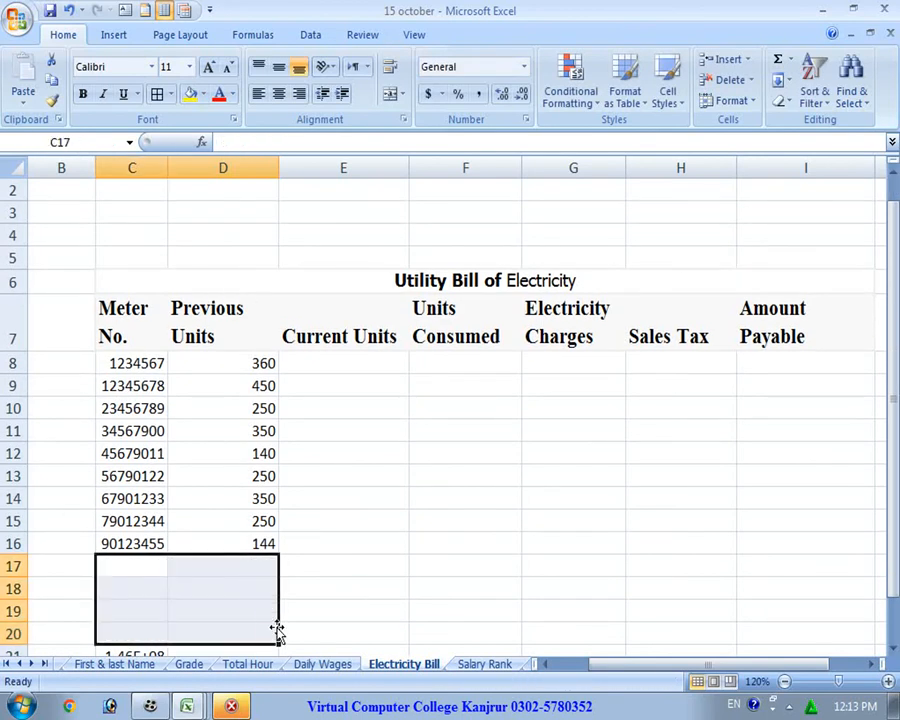
pyautogui.scroll(1, 314, 558)
# - Enter the Current Units values 560, 740, 390, 280 and 300 in E8:E12
pyautogui.click(358, 392)
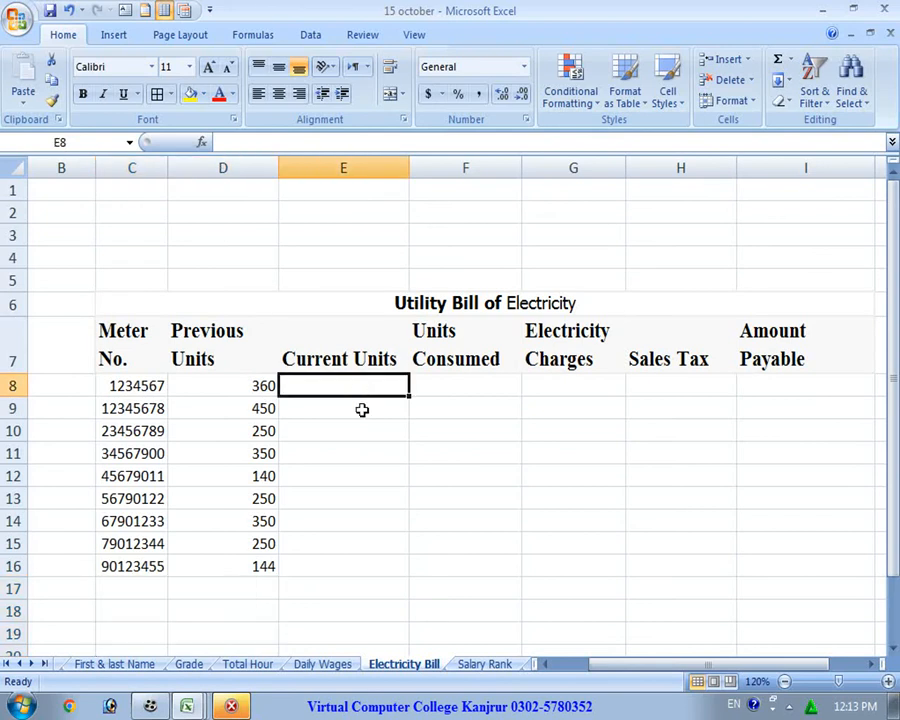
pyautogui.write('560')
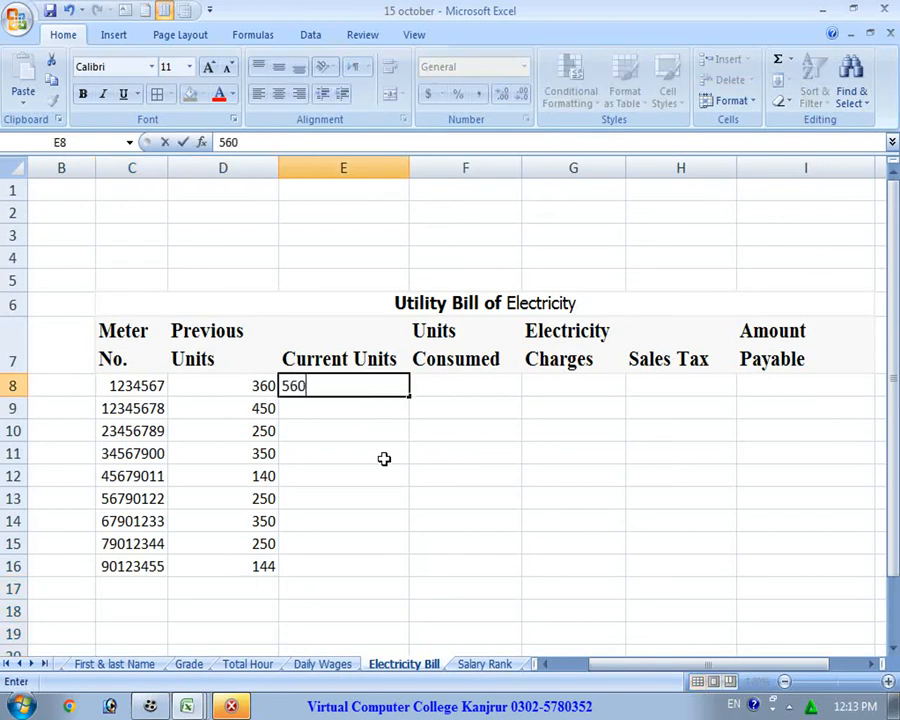
pyautogui.press('Return')
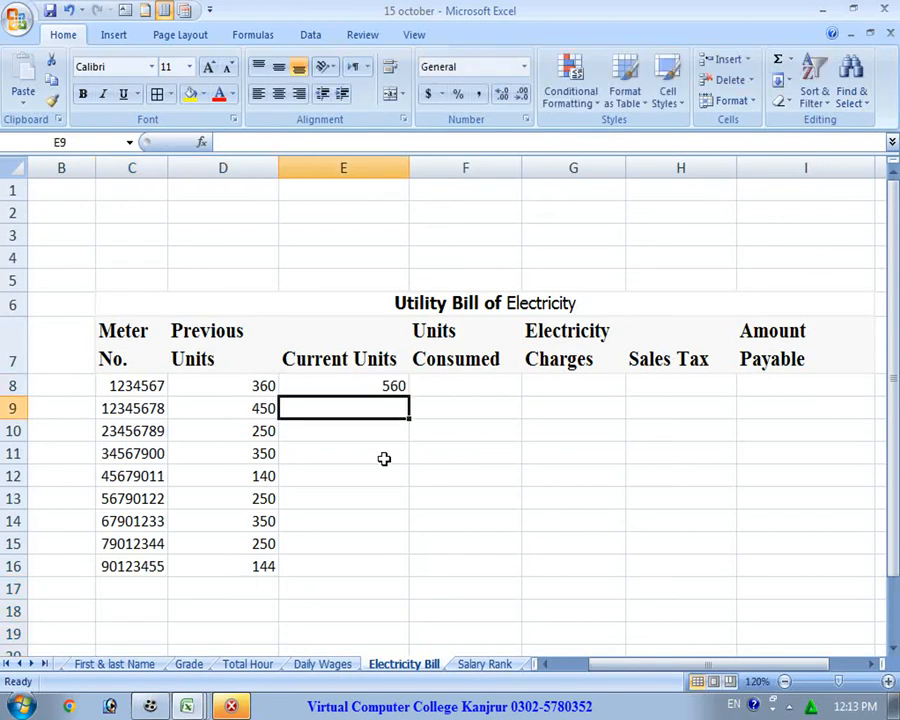
pyautogui.write('740')
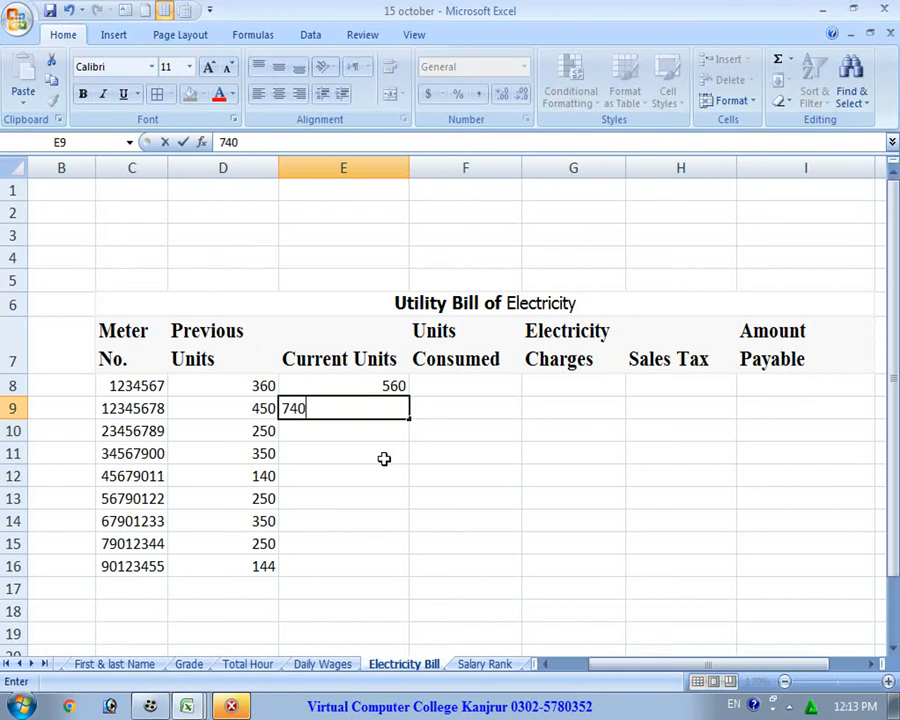
pyautogui.press('Return')
pyautogui.write('390')
pyautogui.press('Return')
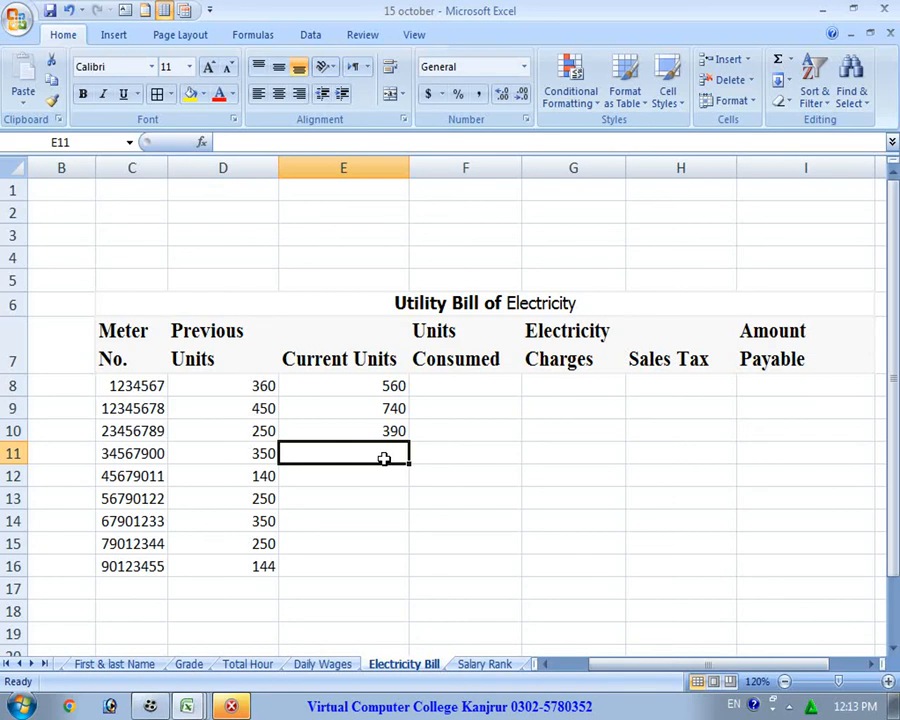
pyautogui.write('380')
pyautogui.press('Return')
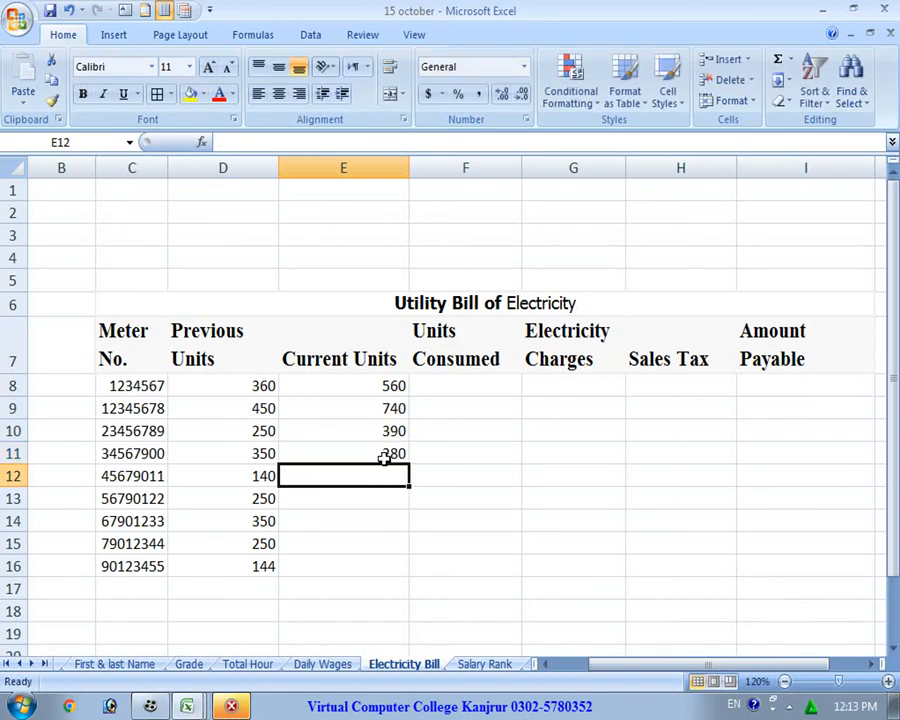
pyautogui.write('300')
pyautogui.press('Return')
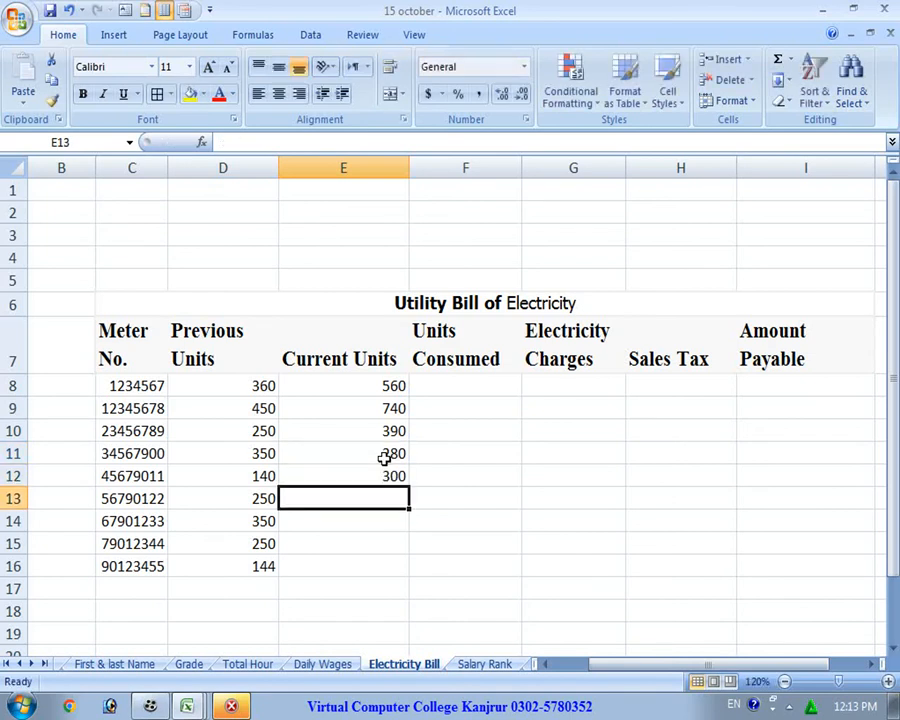
# - Enter the Current Units values 350, 400, 280 and 250 in E13:E16
pyautogui.write('350')
pyautogui.press('Return')
pyautogui.write('400')
pyautogui.press('Return')
pyautogui.write('2')
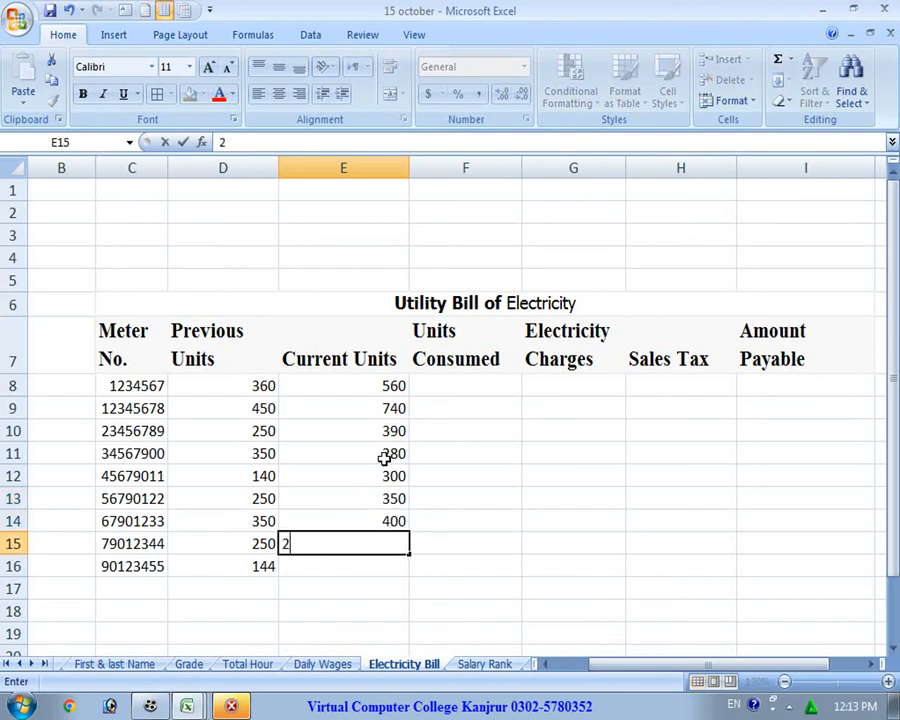
pyautogui.write('80')
pyautogui.press('Return')
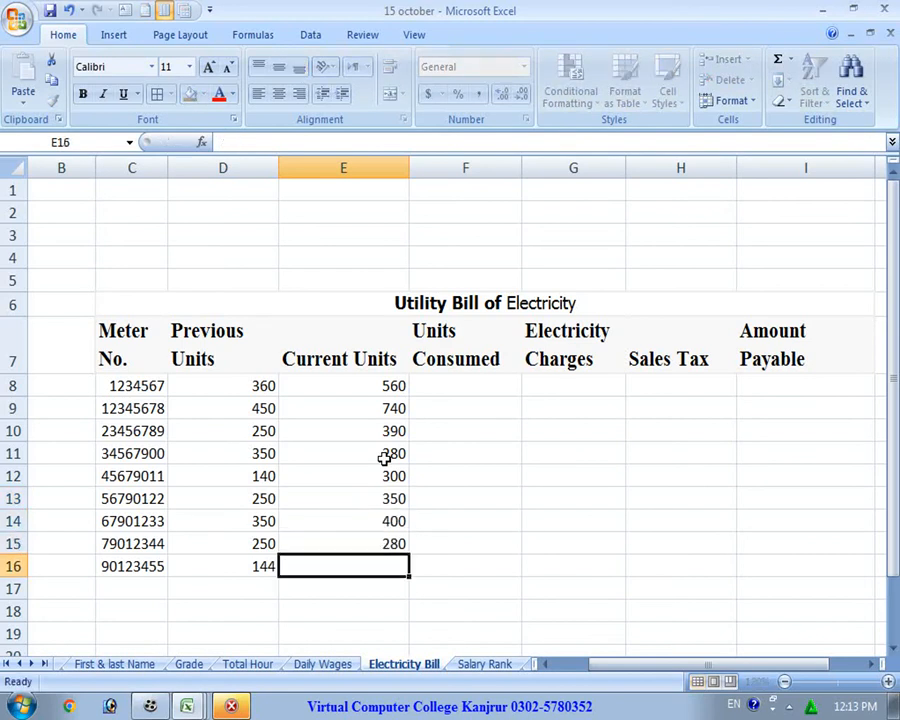
pyautogui.write('250')
pyautogui.press('Return')
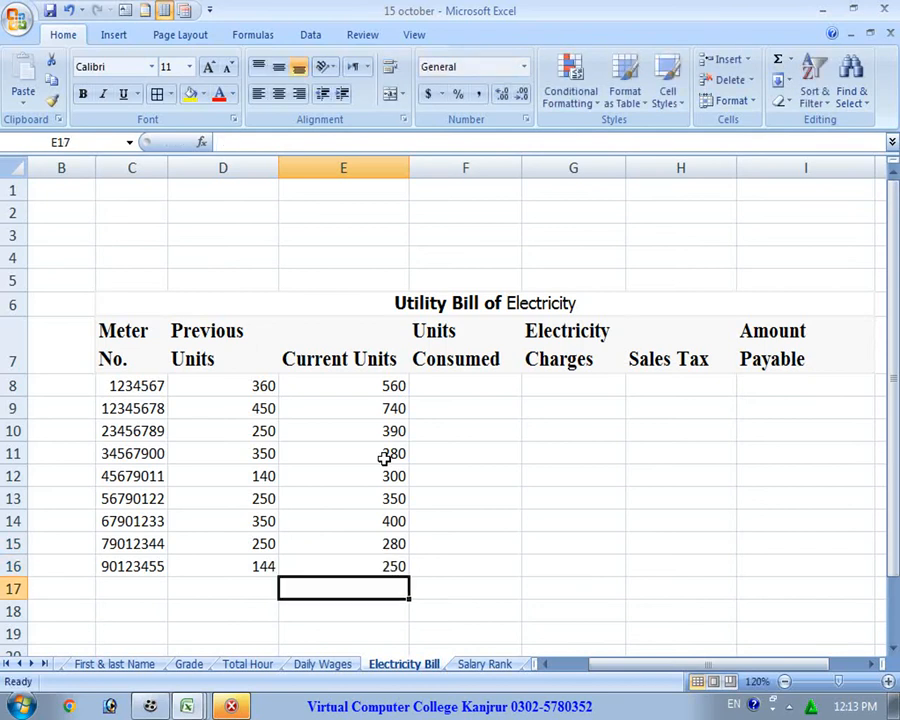
pyautogui.click(490, 450)
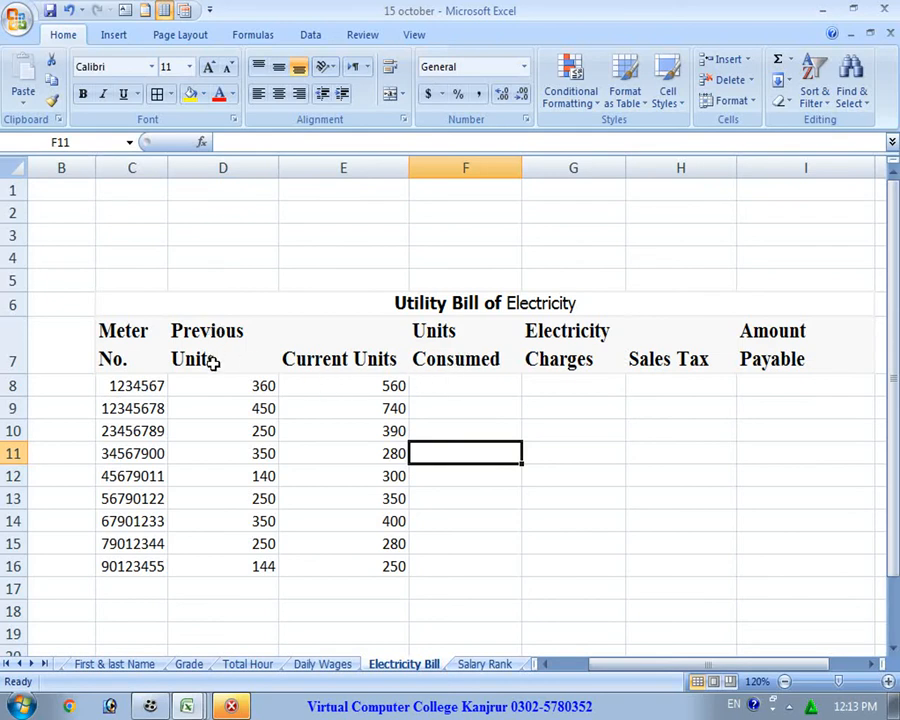
pyautogui.click(258, 389)
pyautogui.click(364, 353)
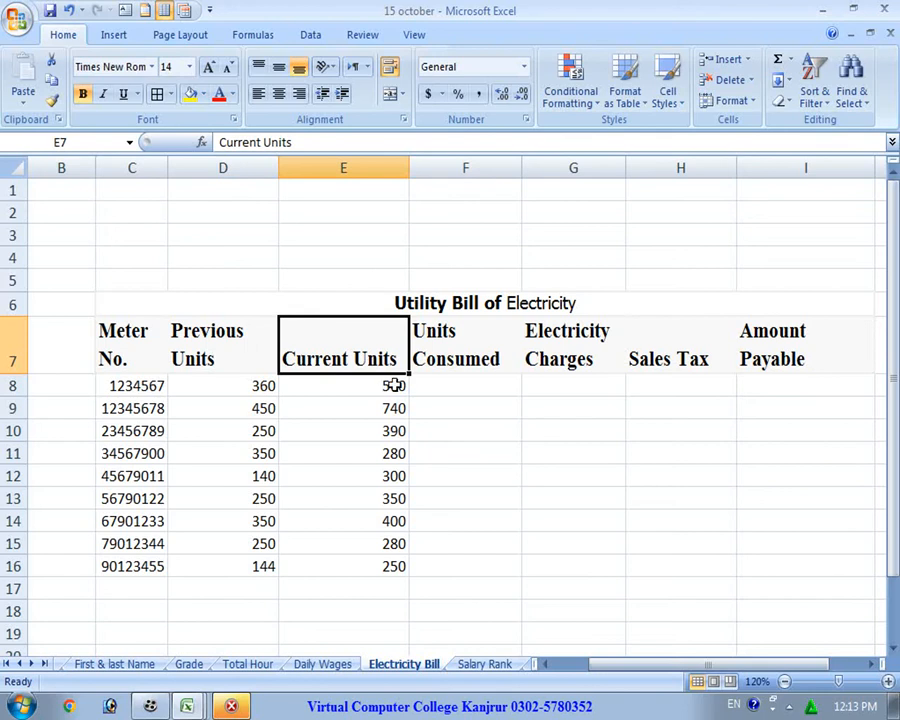
# - Calculate Units Consumed in F8 with =E8-D8 and fill the formula down to F16
pyautogui.click(471, 388)
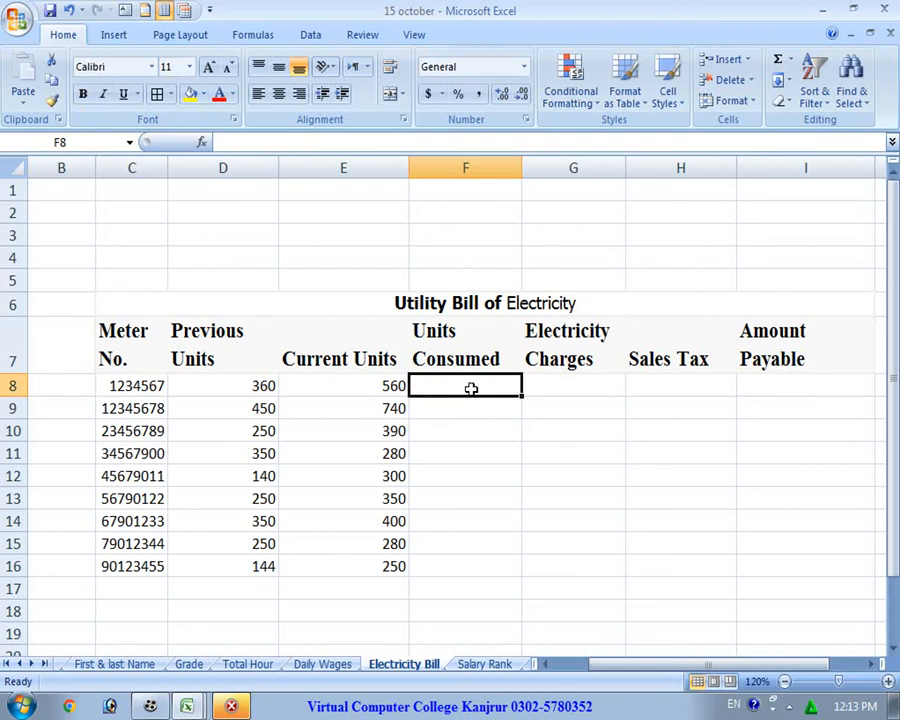
pyautogui.write('=')
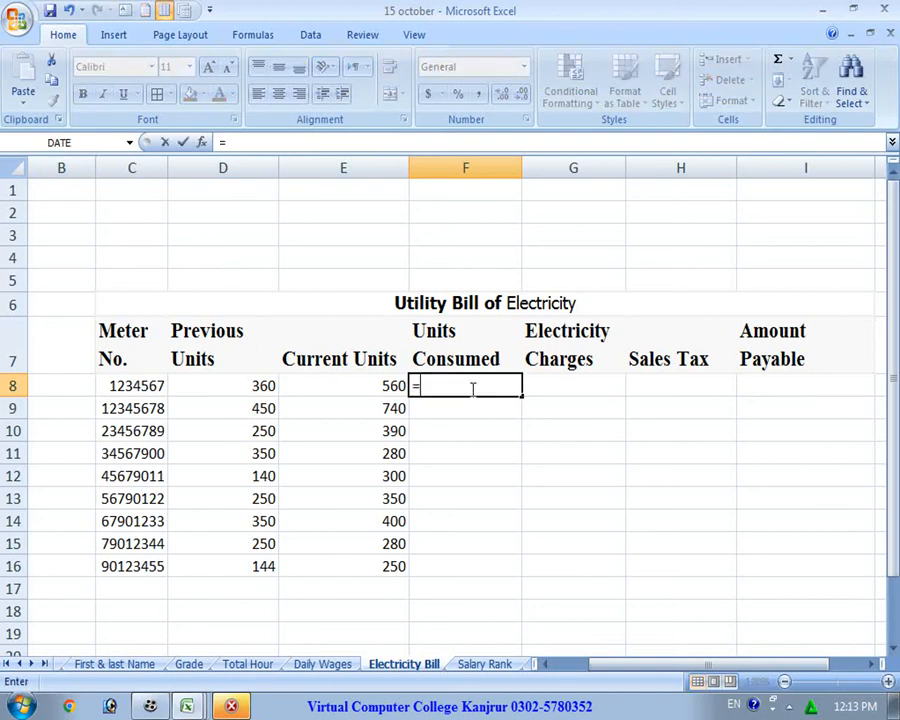
pyautogui.press('Left')
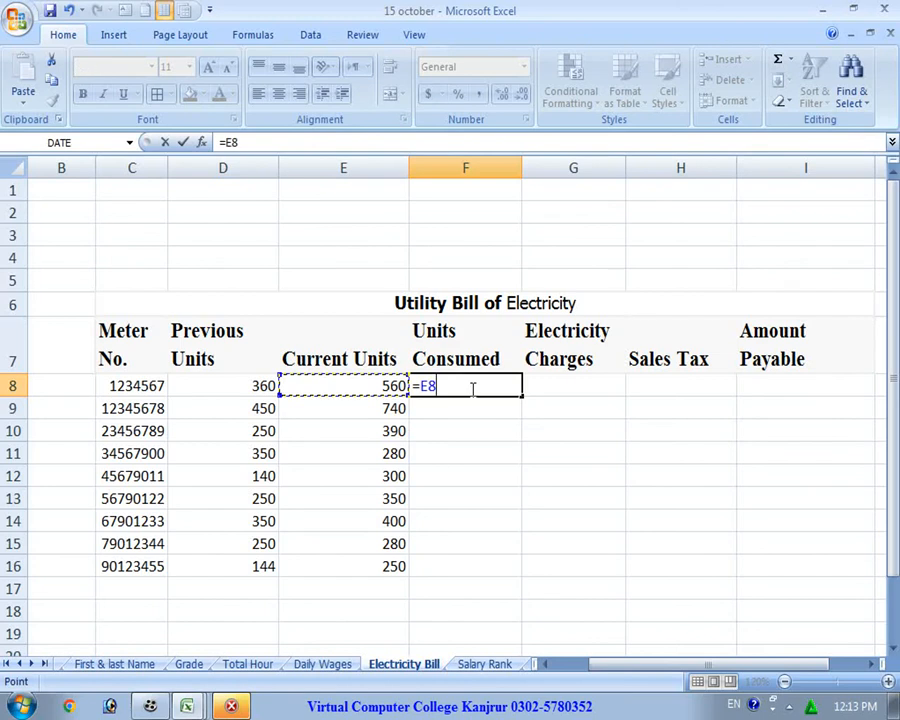
pyautogui.write('-')
pyautogui.press('Left')
pyautogui.press('Left')
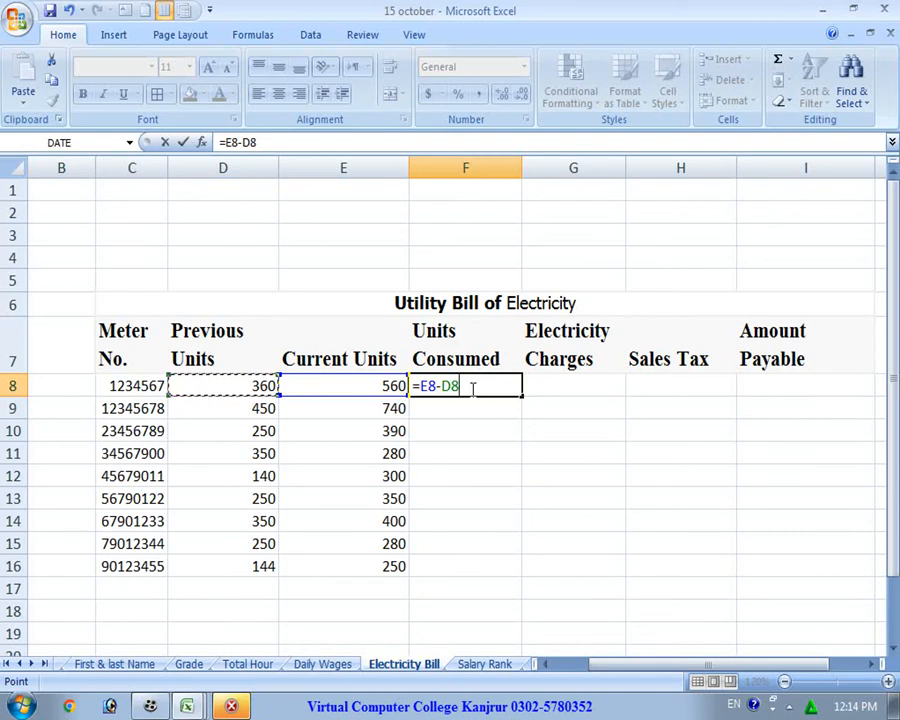
pyautogui.press('Return')
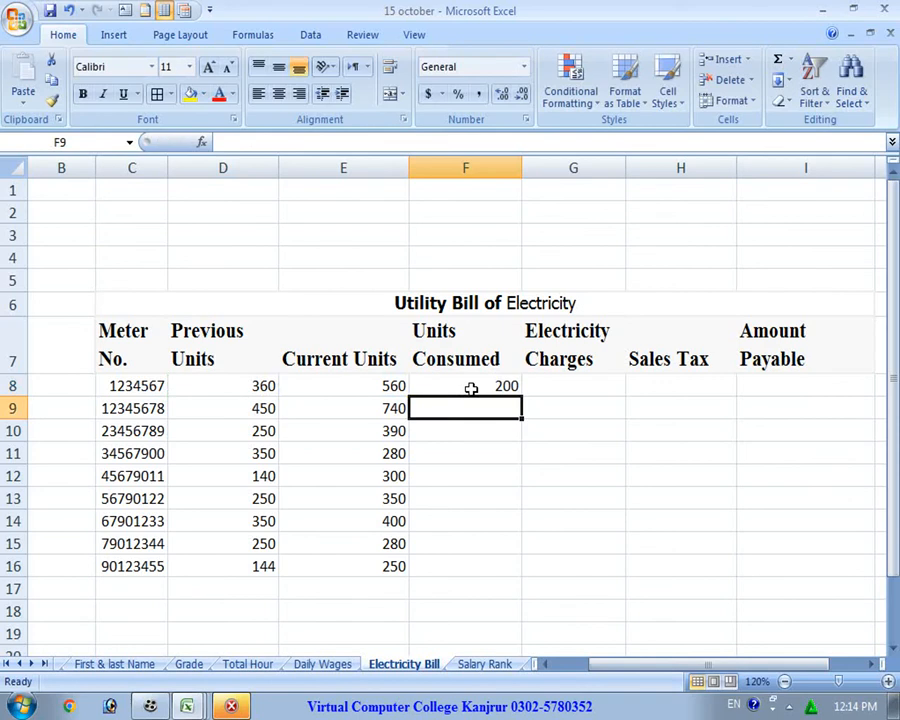
pyautogui.click(468, 387)
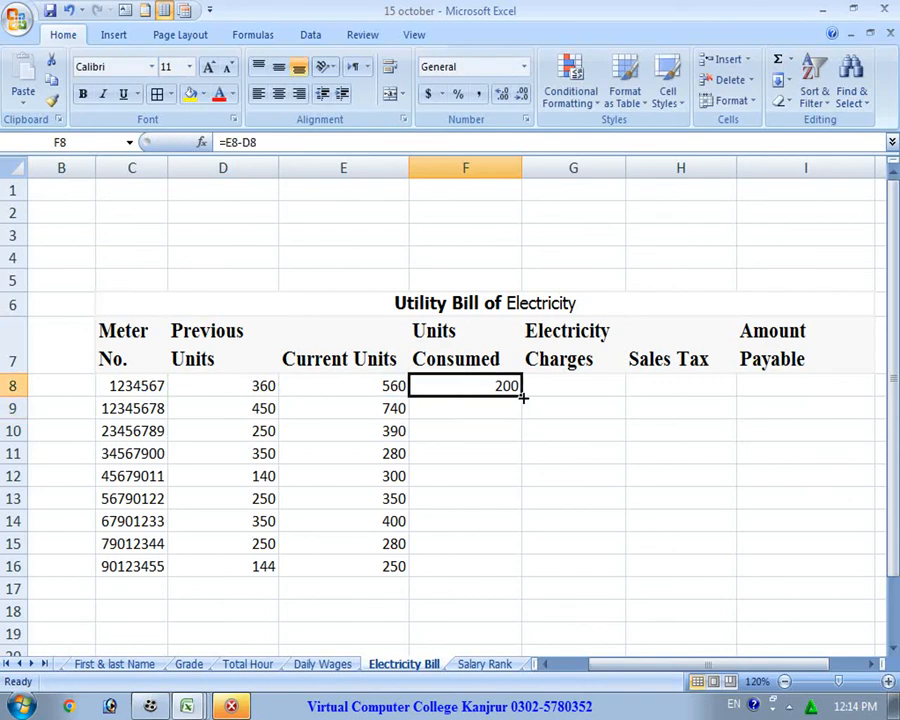
pyautogui.doubleClick(521, 397)
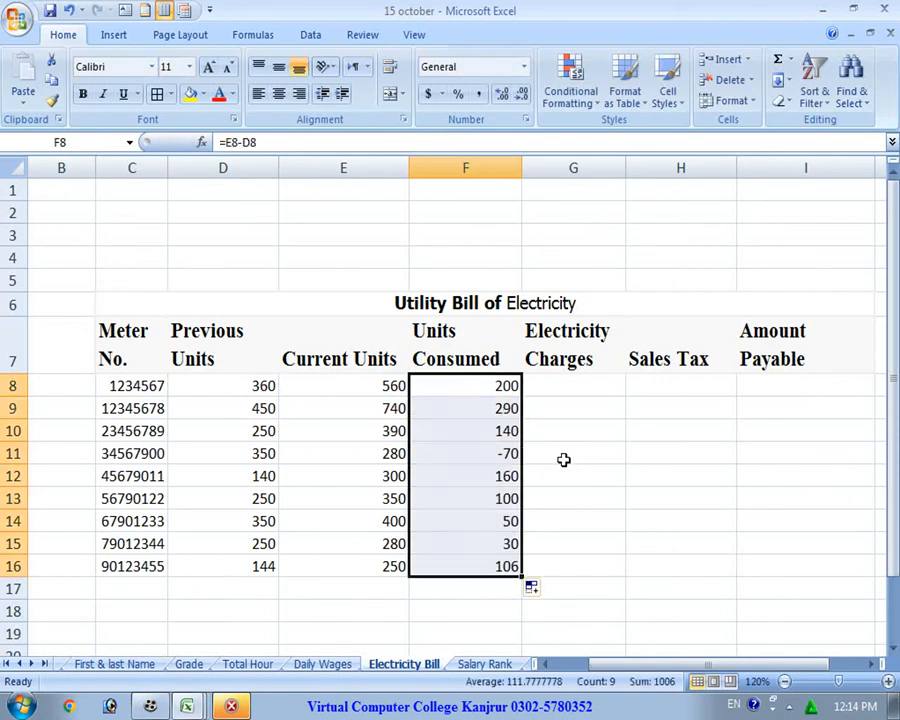
pyautogui.click(468, 389)
pyautogui.click(254, 383)
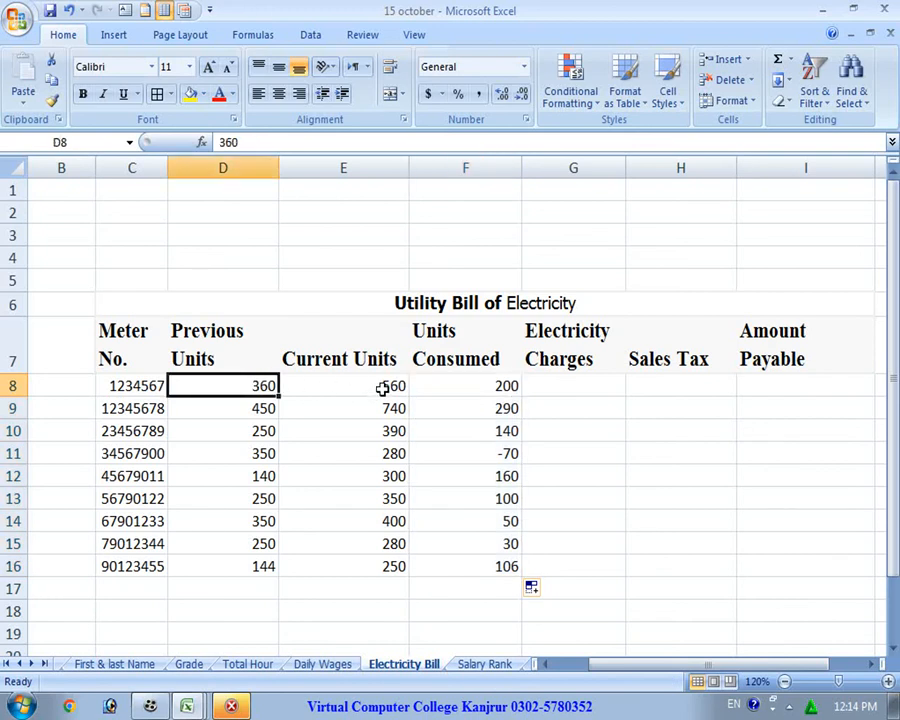
# - Correct the Current Units value in E11 to 450
pyautogui.click(462, 385)
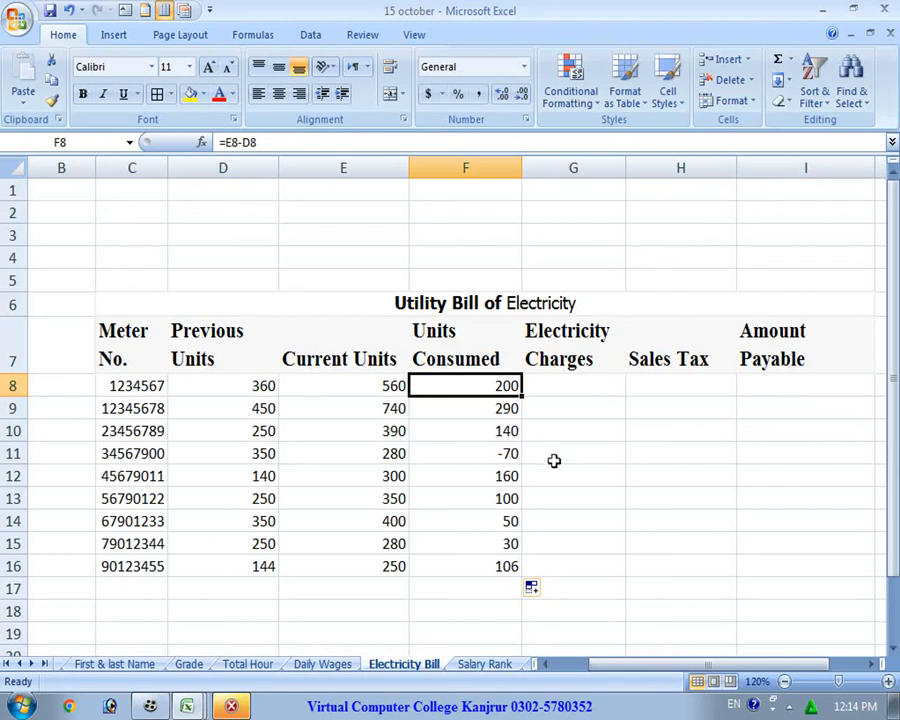
pyautogui.click(571, 387)
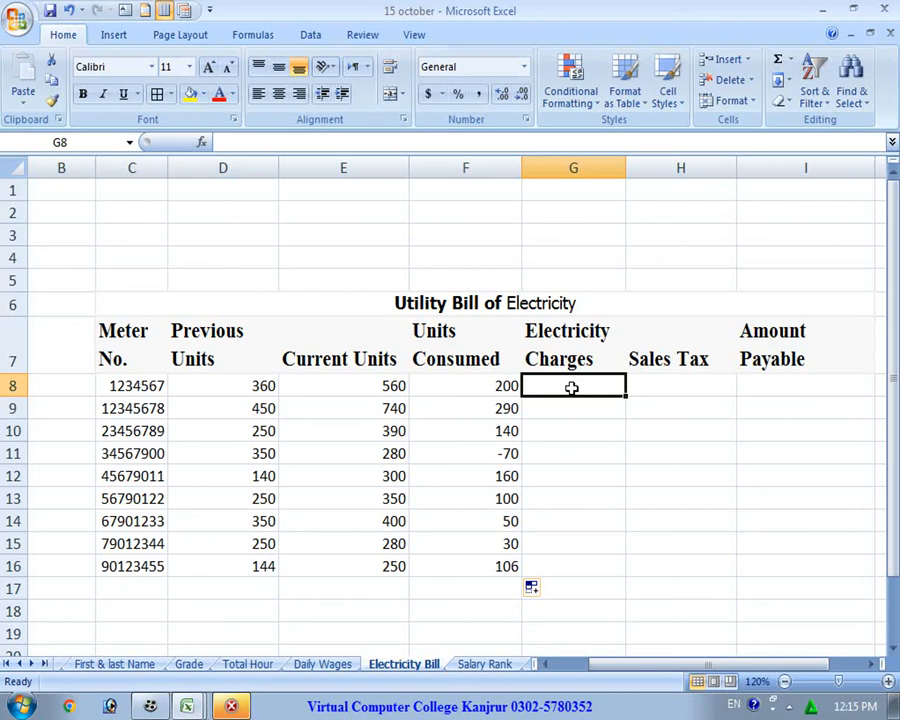
pyautogui.click(391, 457)
pyautogui.write('450')
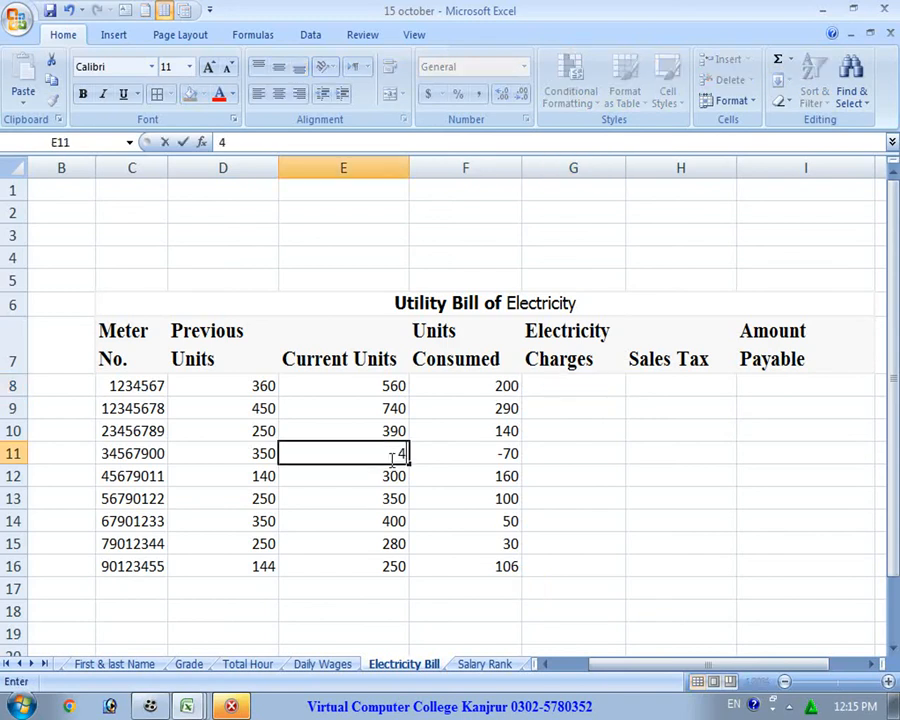
pyautogui.press('Return')
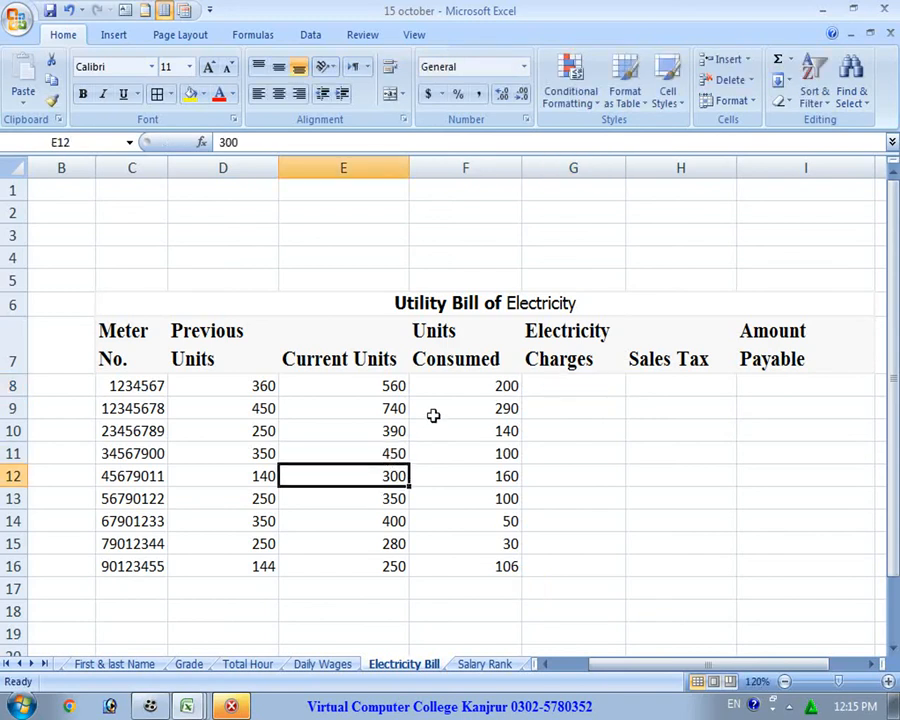
# - Calculate Electricity Charges in G8 with =F8*14.77 and fill the formula down to G16
pyautogui.click(556, 394)
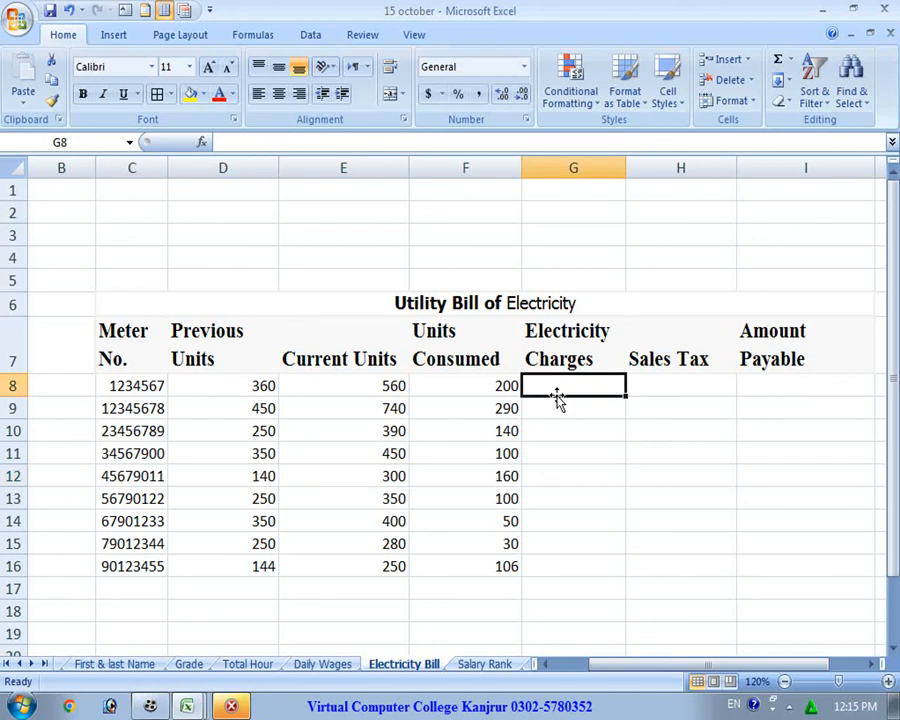
pyautogui.write('=')
pyautogui.click(468, 384)
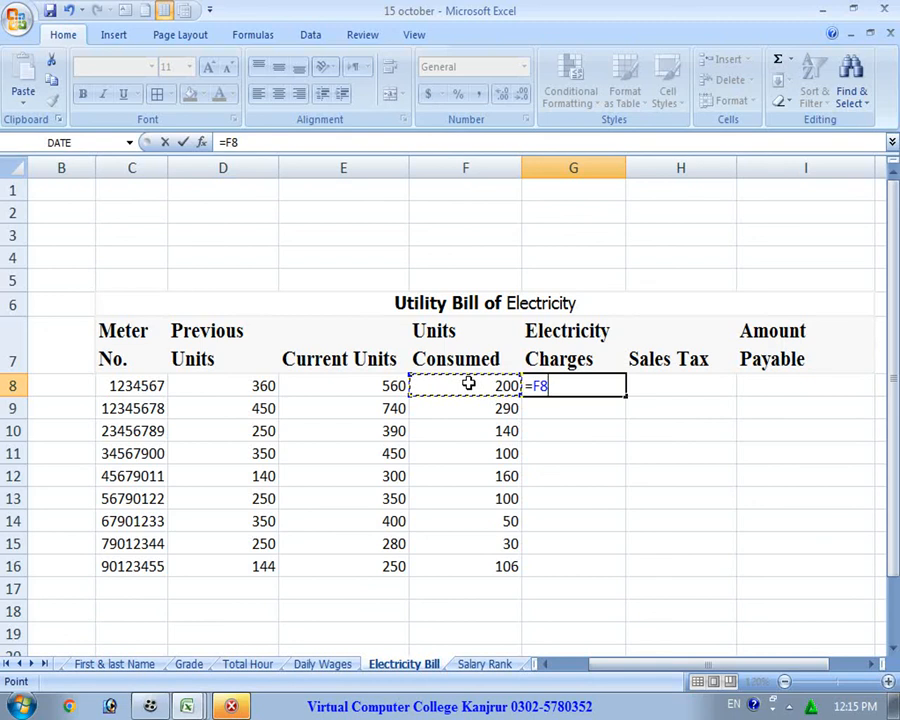
pyautogui.write('*14.77')
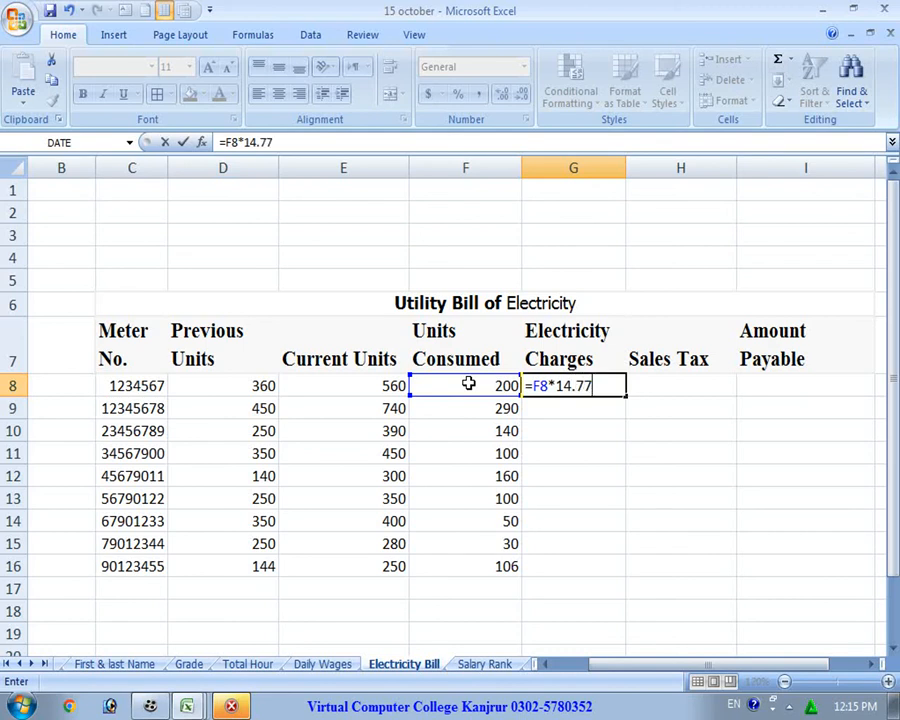
pyautogui.press('Return')
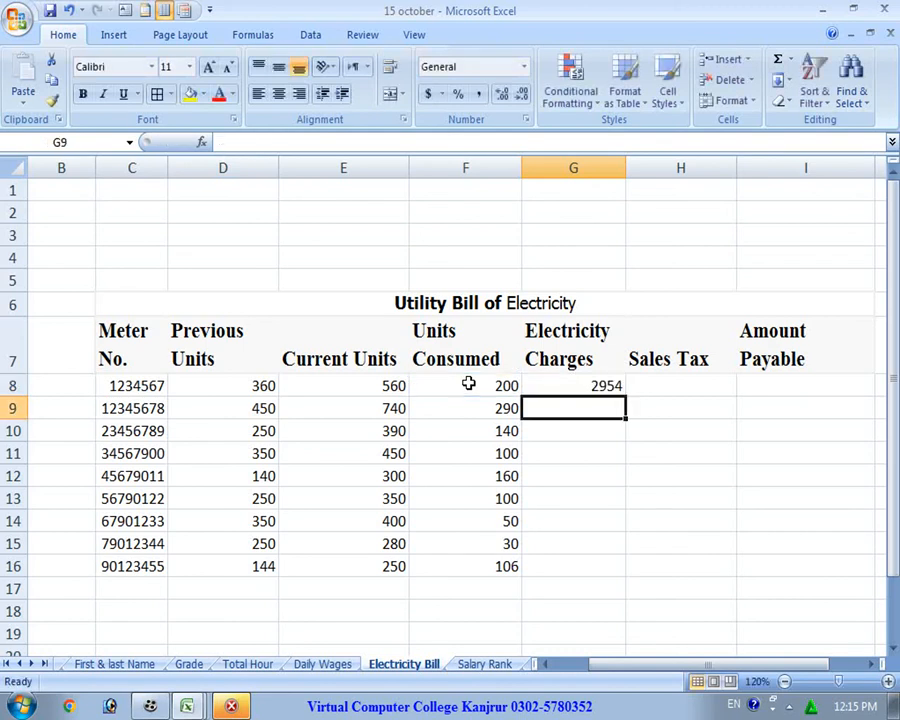
pyautogui.click(603, 384)
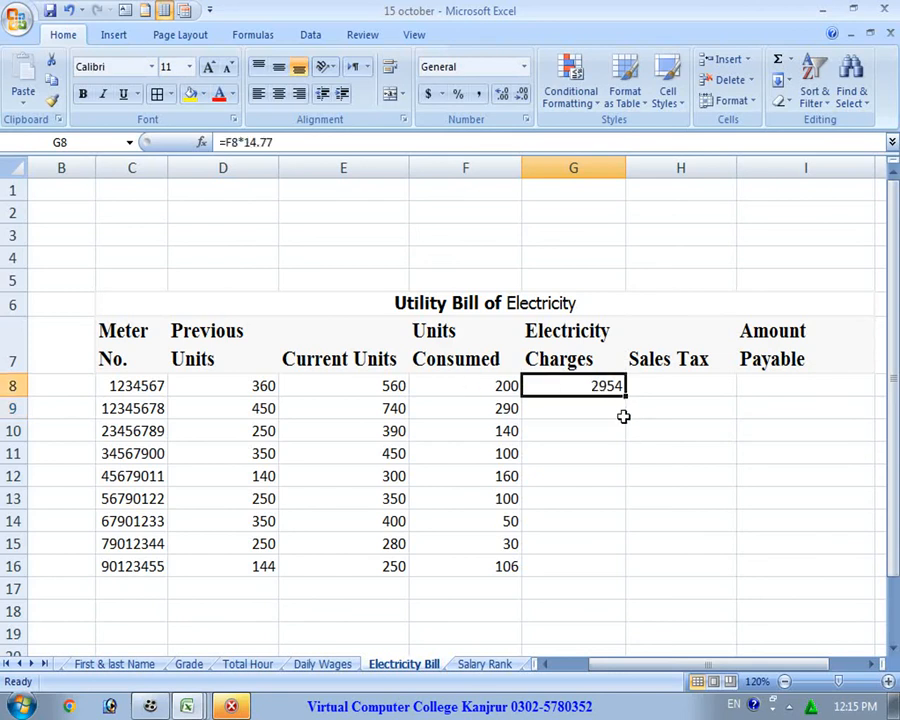
pyautogui.doubleClick(626, 397)
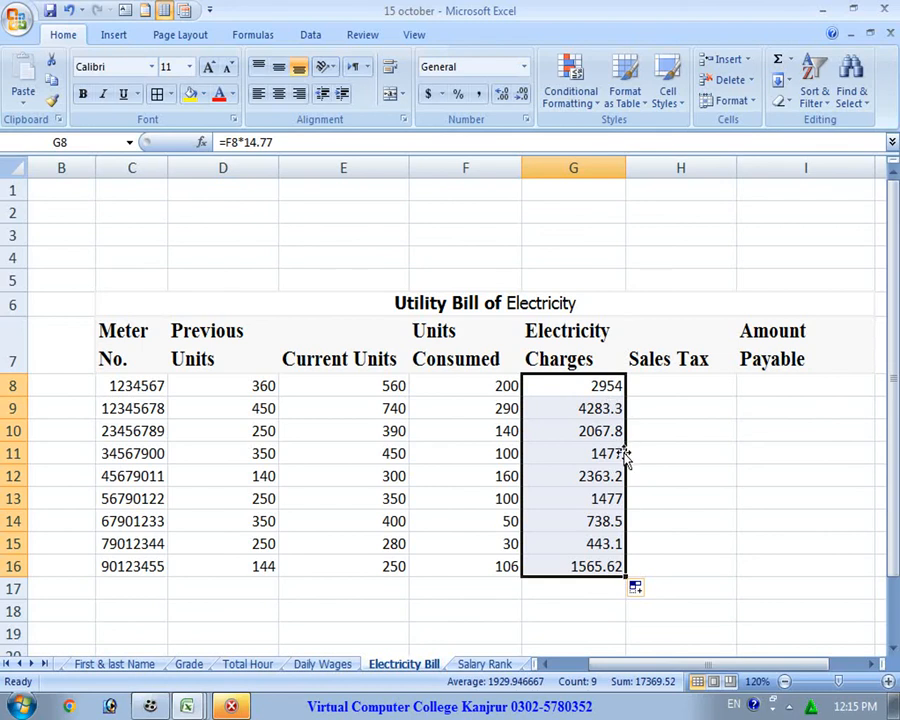
# - Enter the Sales Tax values 1200, 3200, 2400 and 3200 in H8:H11
pyautogui.click(680, 391)
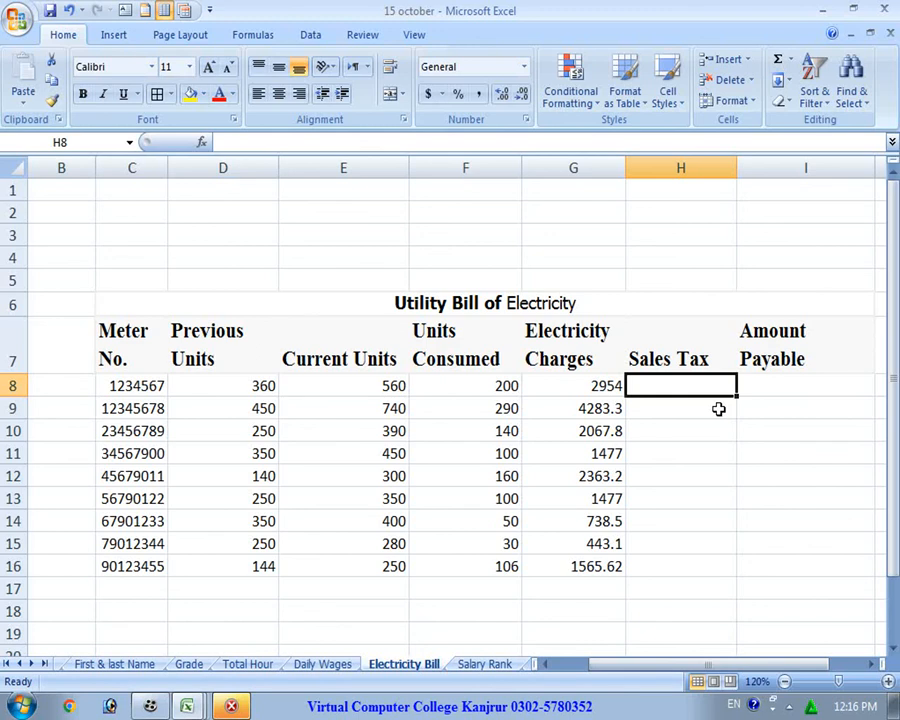
pyautogui.write('12')
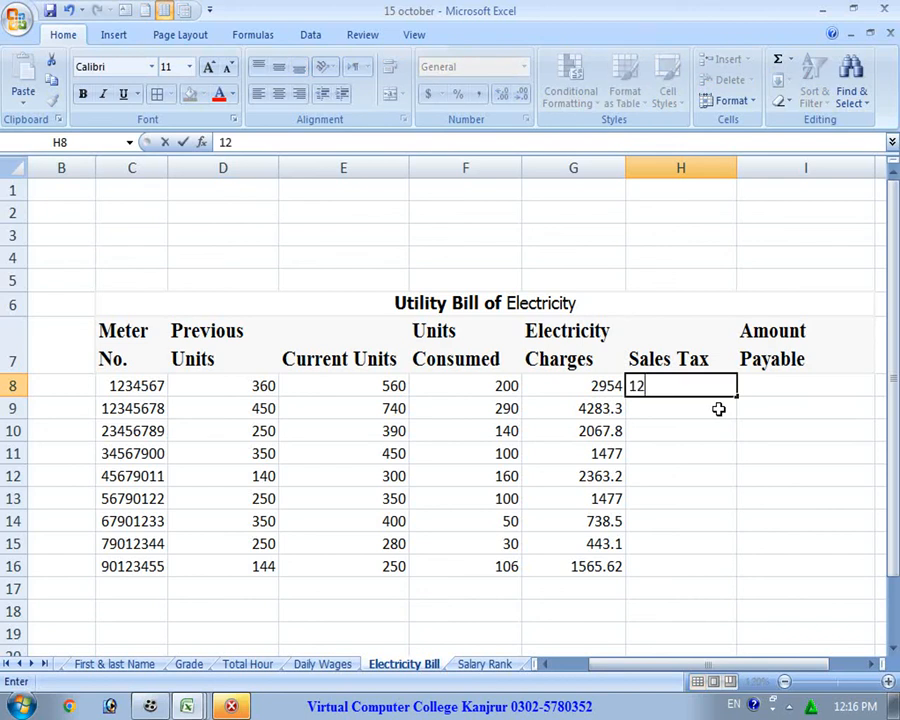
pyautogui.write('00')
pyautogui.press('Return')
pyautogui.write('3200')
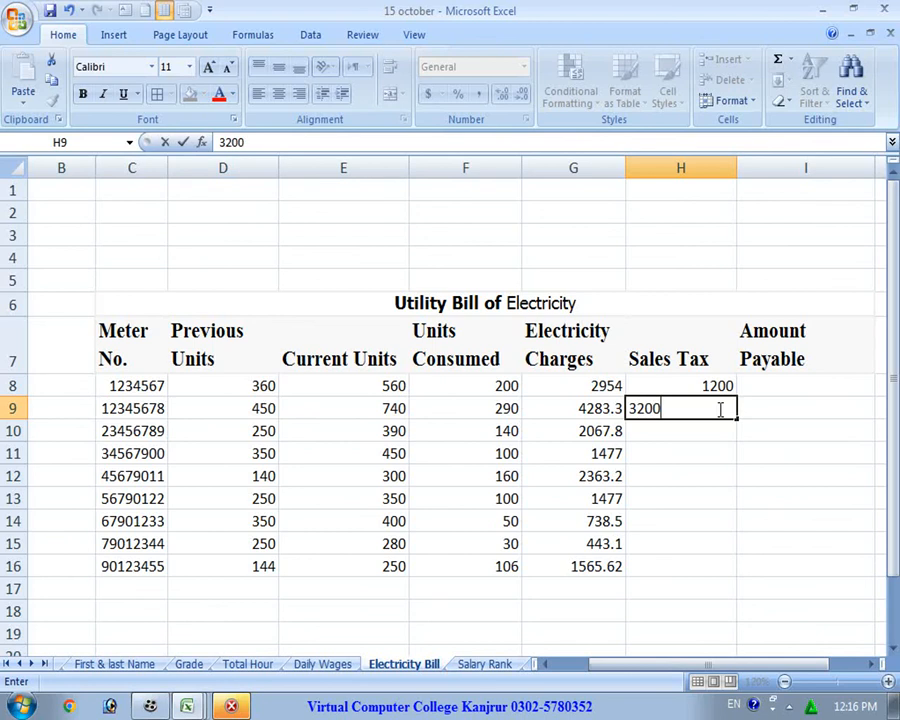
pyautogui.press('Return')
pyautogui.write('2400')
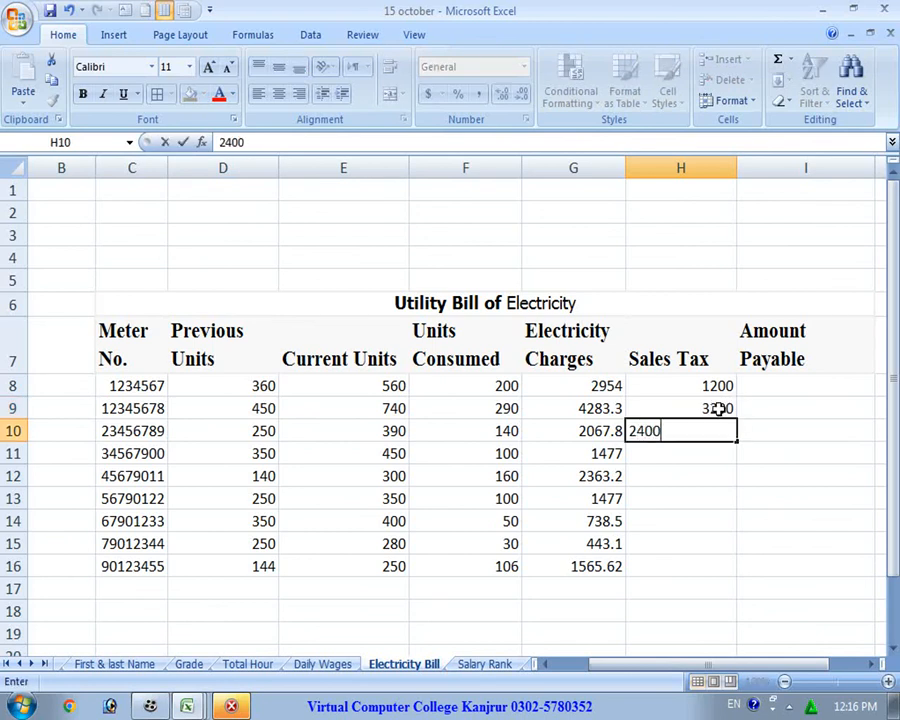
pyautogui.press('Return')
pyautogui.write('35000')
pyautogui.press('Return')
pyautogui.press('Up')
pyautogui.write('3200')
pyautogui.press('Return')
# - Enter the Sales Tax values 4100, 2500, 3000, 2500 and 1400 in H12:H16
pyautogui.write('4100')
pyautogui.press('Return')
pyautogui.write('2500')
pyautogui.press('Return')
pyautogui.write('3000')
pyautogui.press('Return')
pyautogui.write('2500')
pyautogui.press('Return')
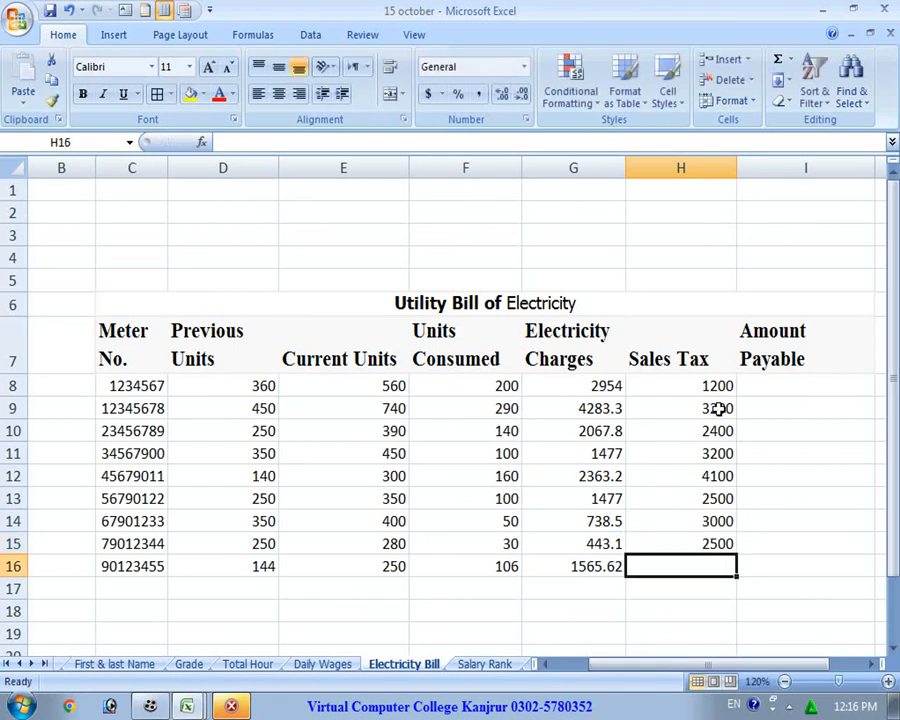
pyautogui.write('1400')
pyautogui.press('Return')
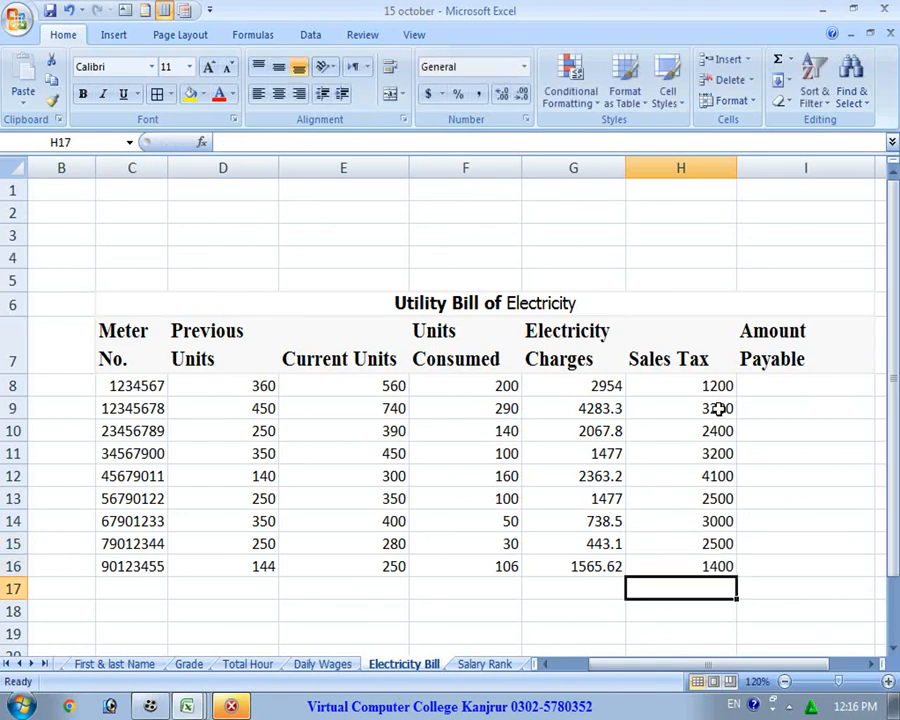
# - Calculate Amount Payable in I8 with =G8+H8 and fill the formula down to I16
pyautogui.click(802, 400)
pyautogui.click(799, 389)
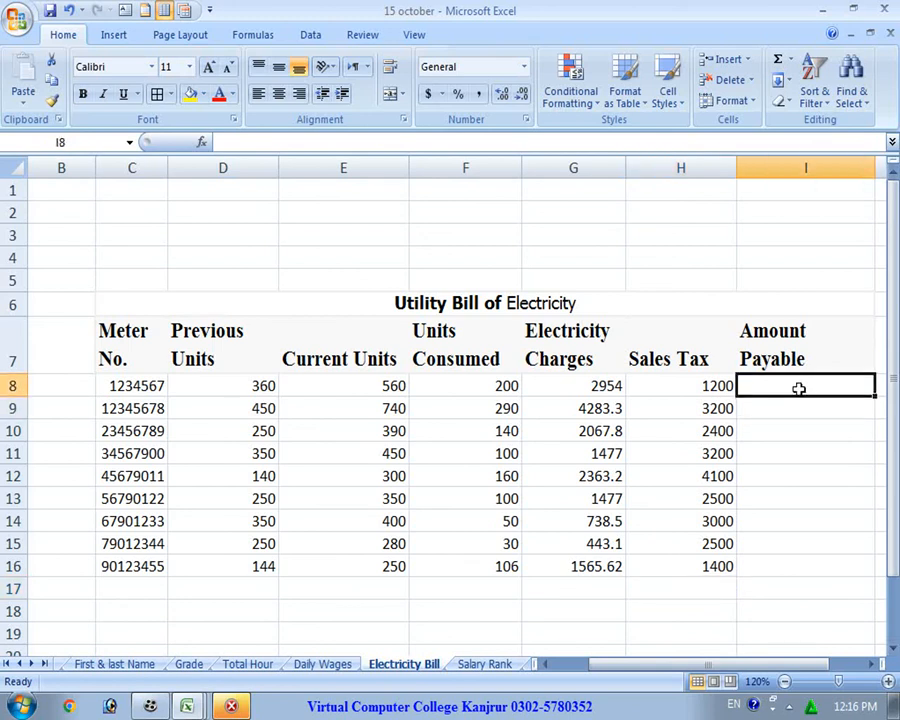
pyautogui.write('=')
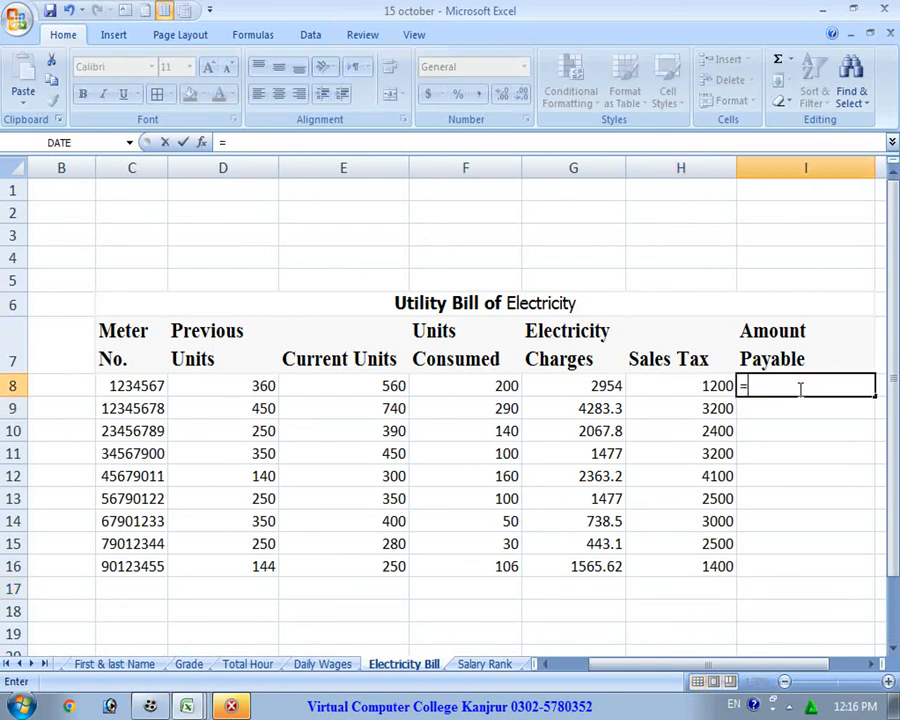
pyautogui.click(599, 385)
pyautogui.write('+')
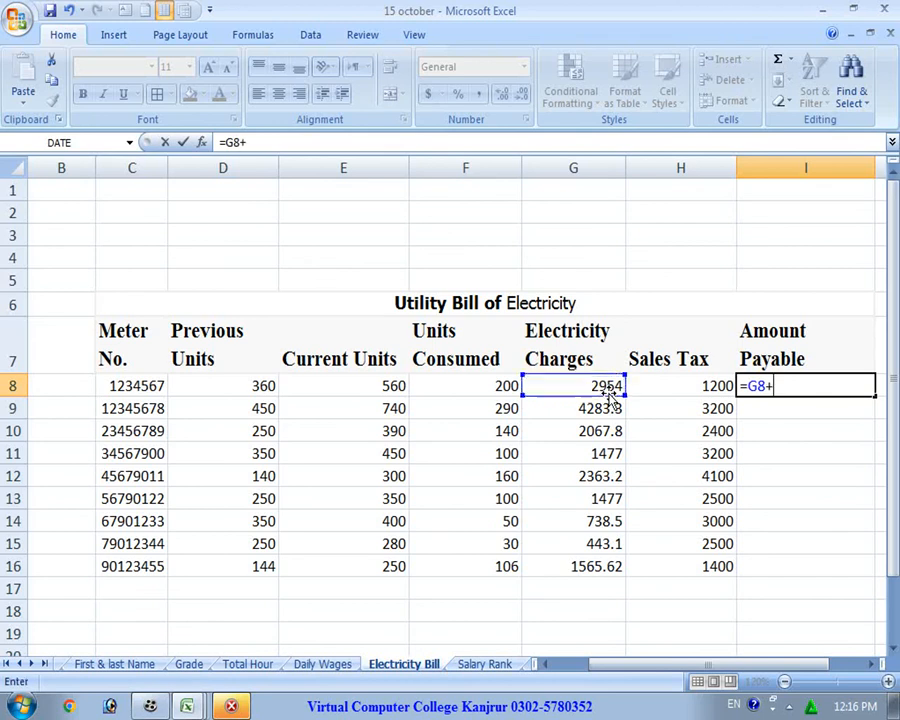
pyautogui.click(701, 388)
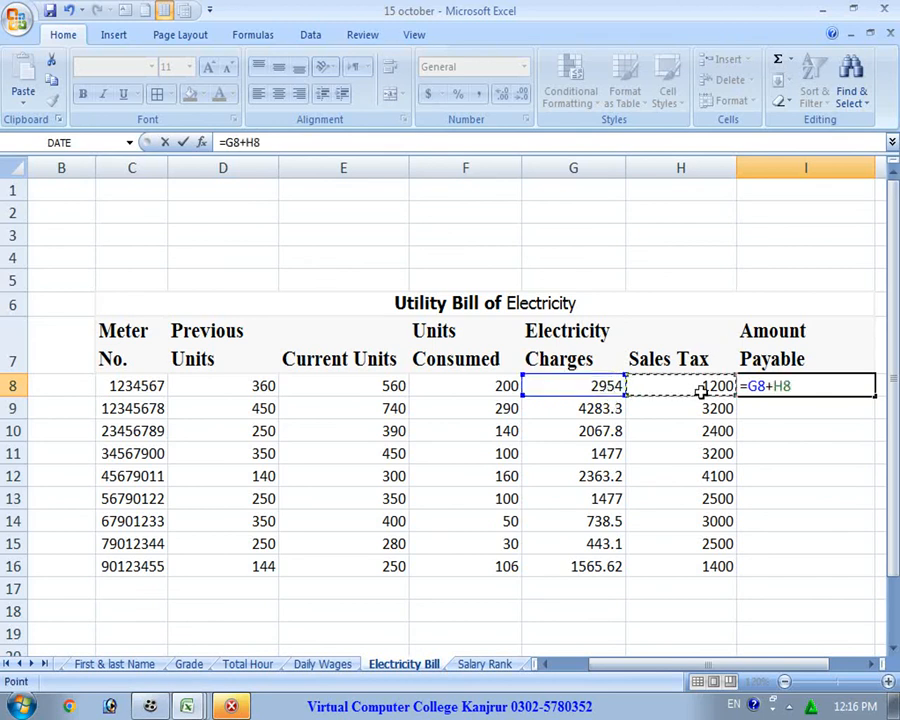
pyautogui.press('Return')
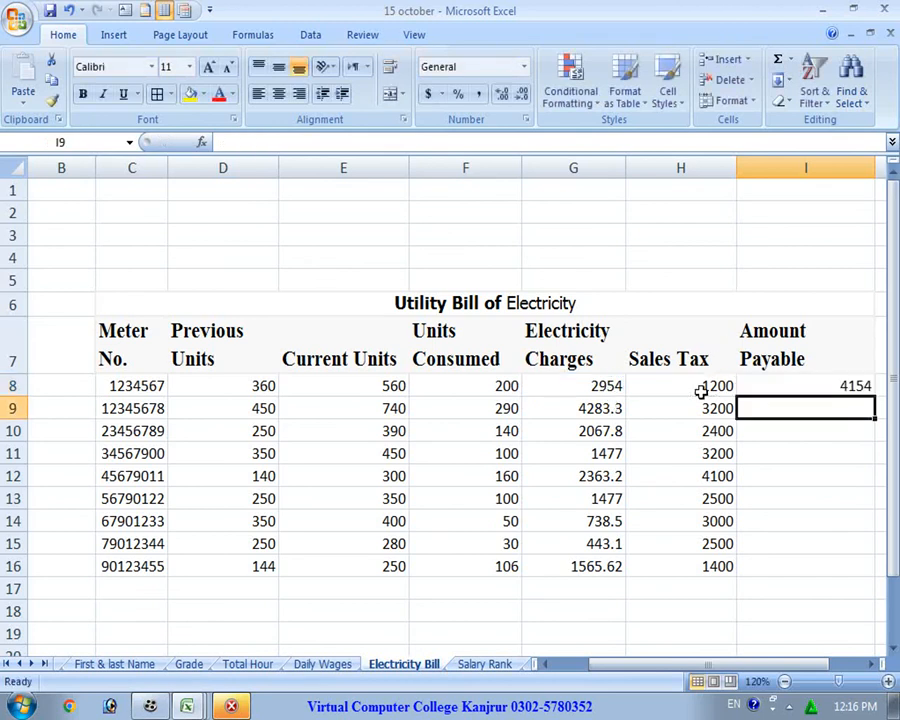
pyautogui.click(846, 382)
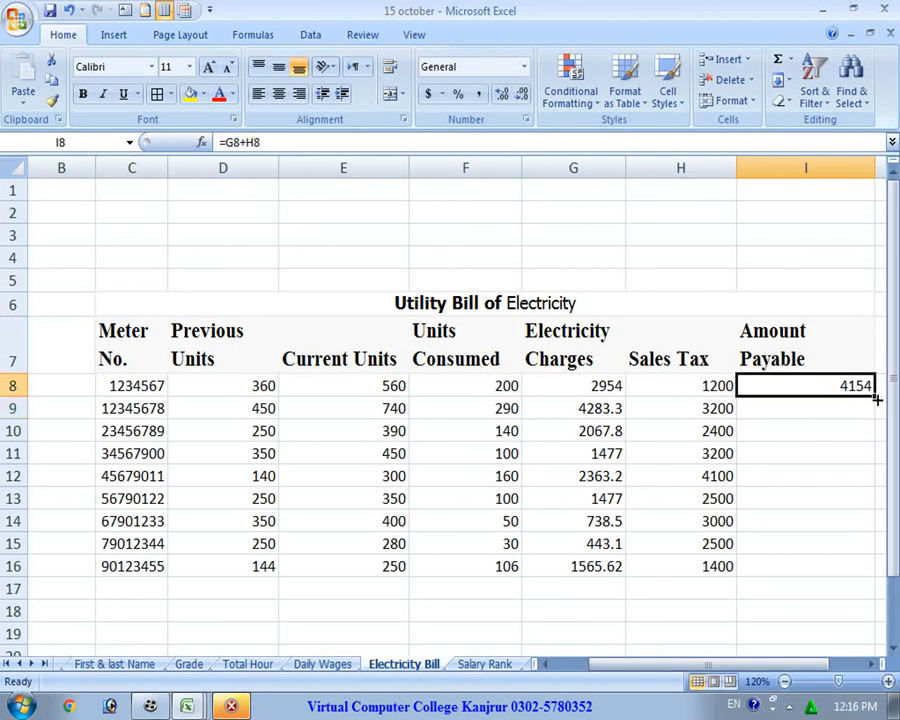
pyautogui.doubleClick(876, 398)
pyautogui.click(800, 608)
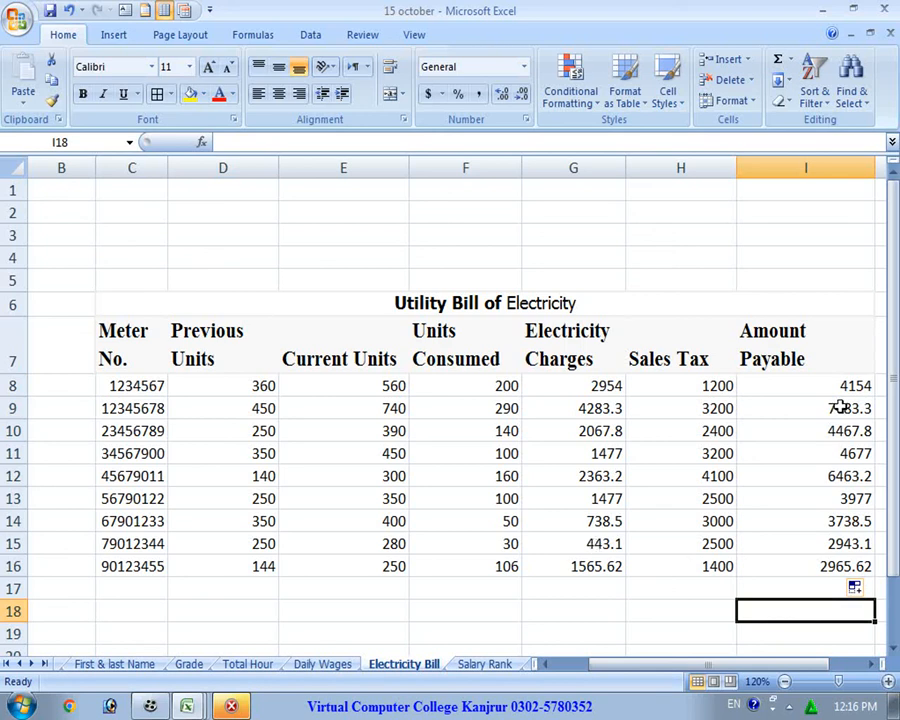
pyautogui.click(141, 383)
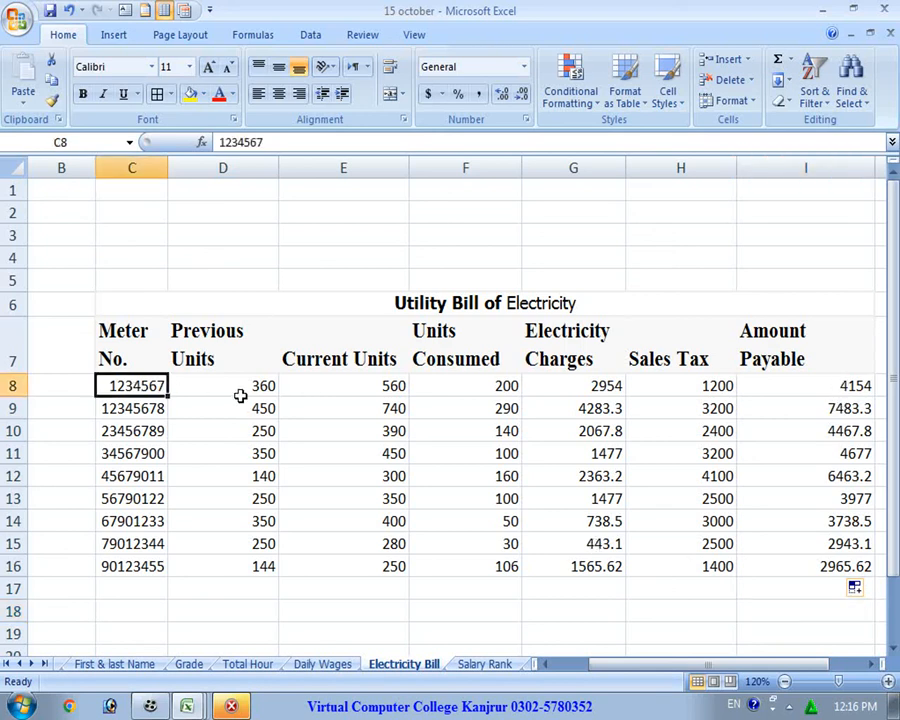
pyautogui.moveTo(86, 383); pyautogui.dragTo(72, 346)
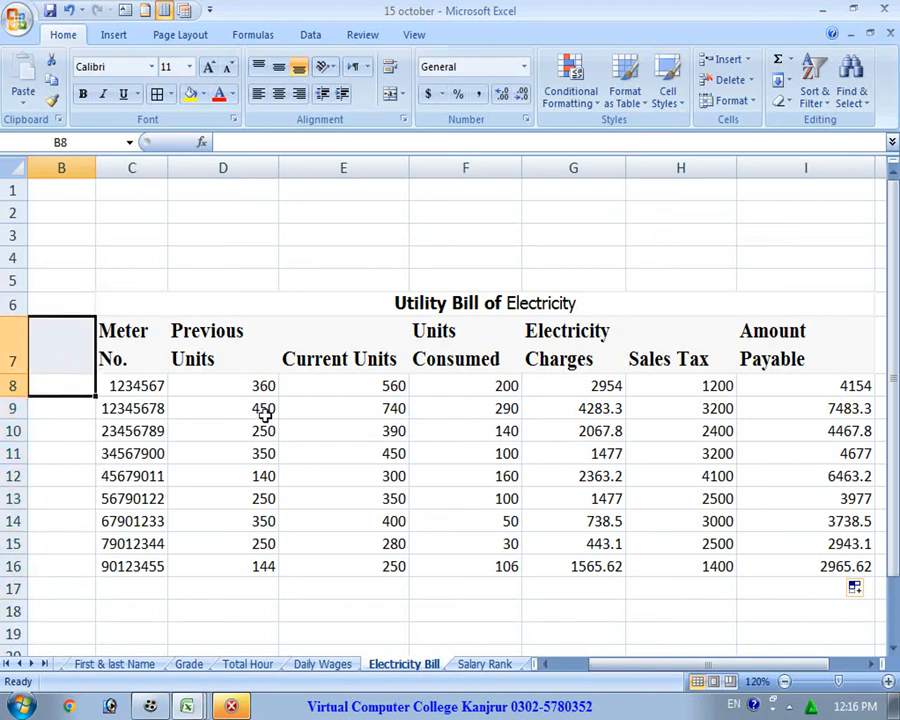
pyautogui.moveTo(689, 350); pyautogui.dragTo(692, 500)
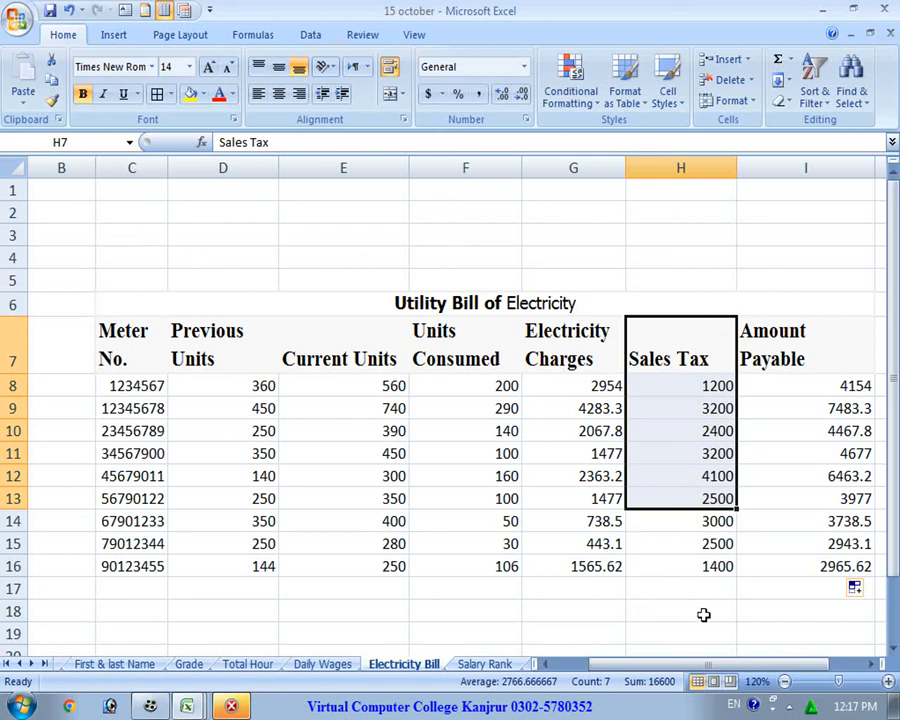
pyautogui.click(780, 667)
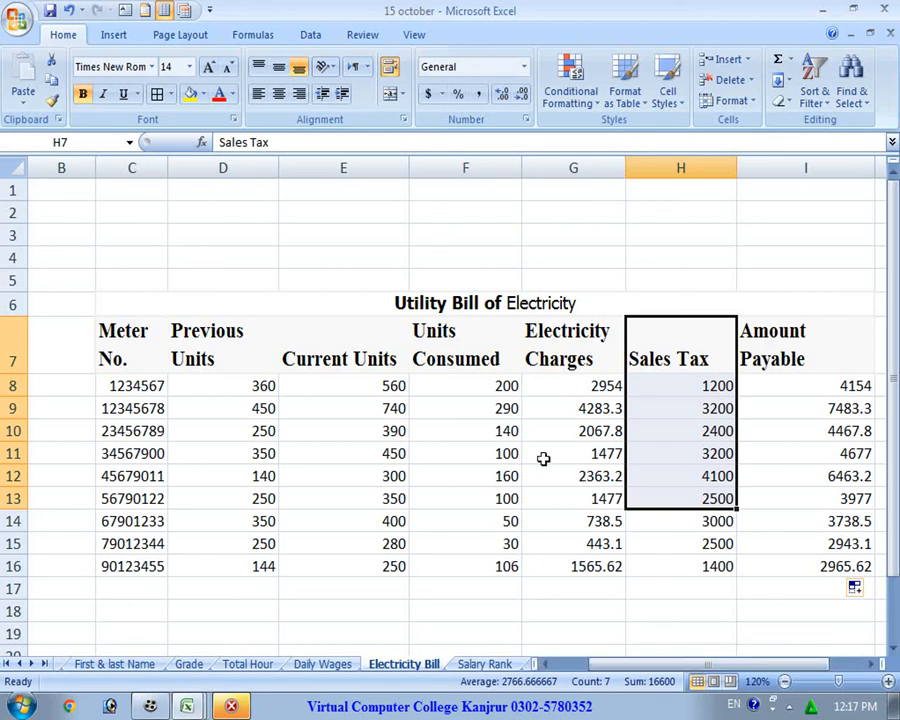